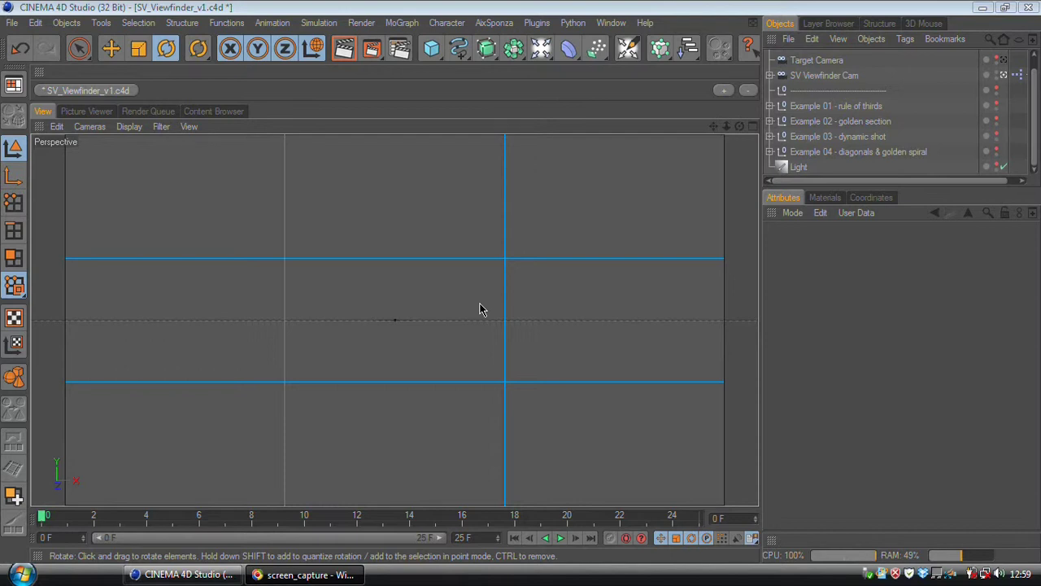
- Select SV Viewfinder Cam to display its rule-of-thirds, golden ratio, spiral and diagonal guide settings
click(819, 77)
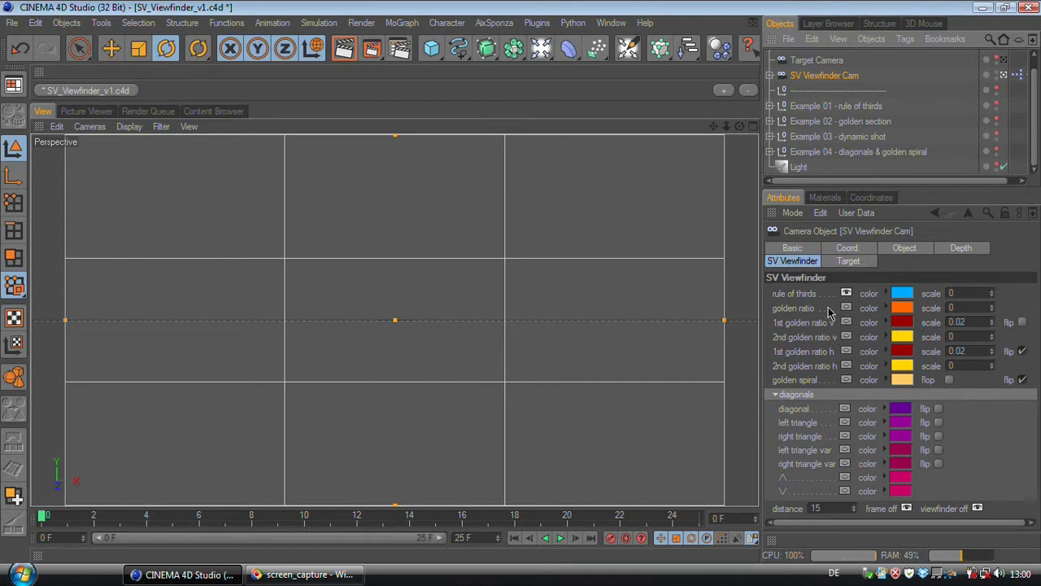
- Turn off the rule-of-thirds grid and briefly try the golden-ratio grid
click(846, 294)
click(846, 293)
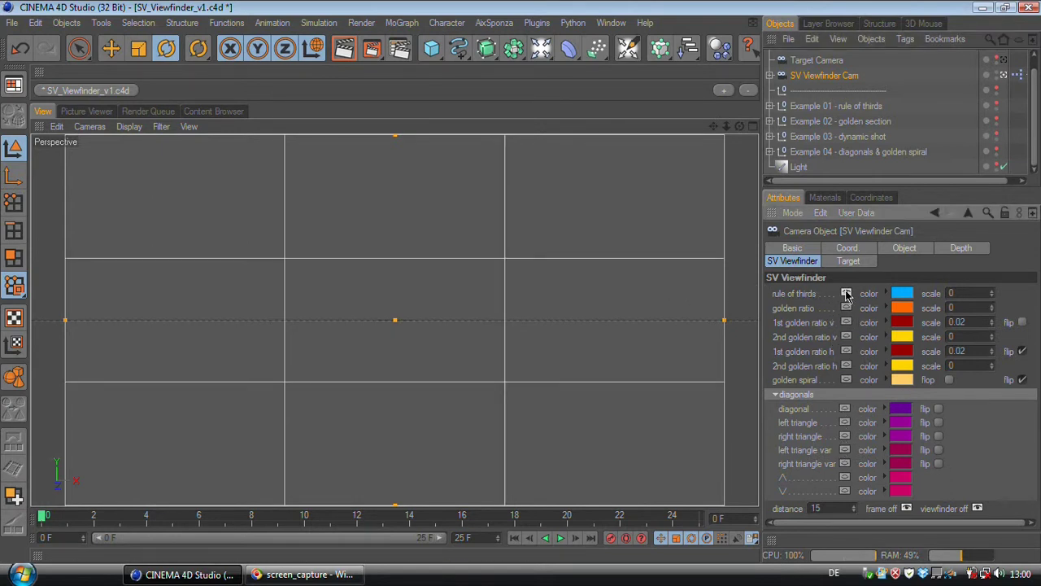
click(846, 294)
click(846, 308)
click(846, 309)
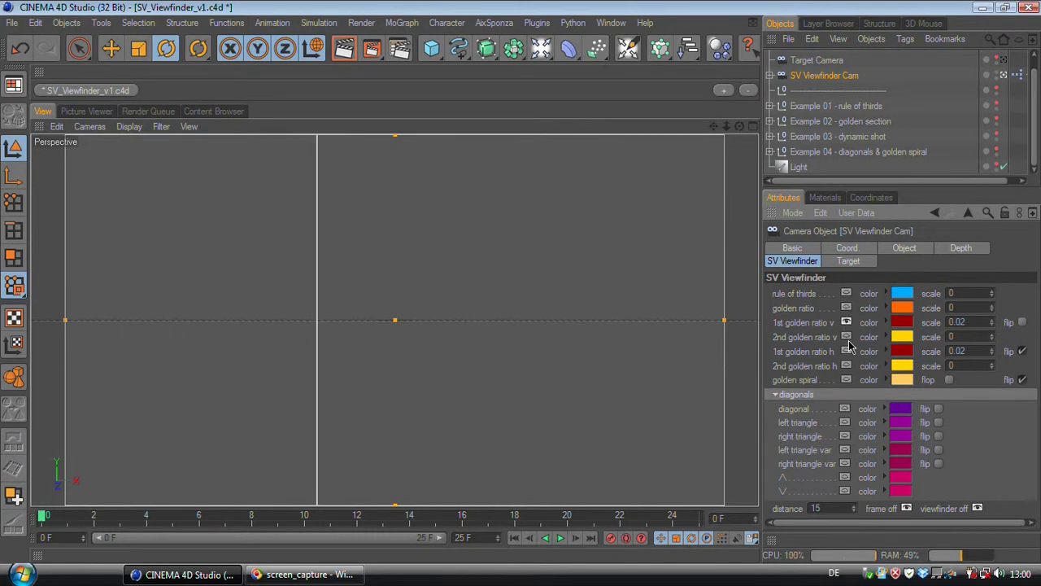
- Try the individual golden-ratio lines, then show the golden spiral with the golden-ratio grid
click(846, 337)
click(846, 351)
click(846, 366)
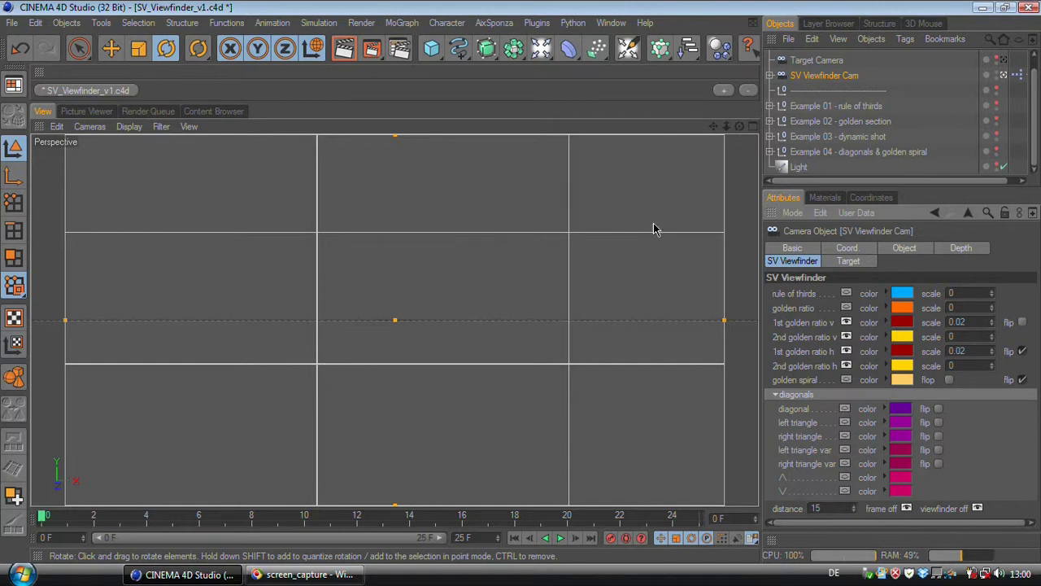
click(846, 322)
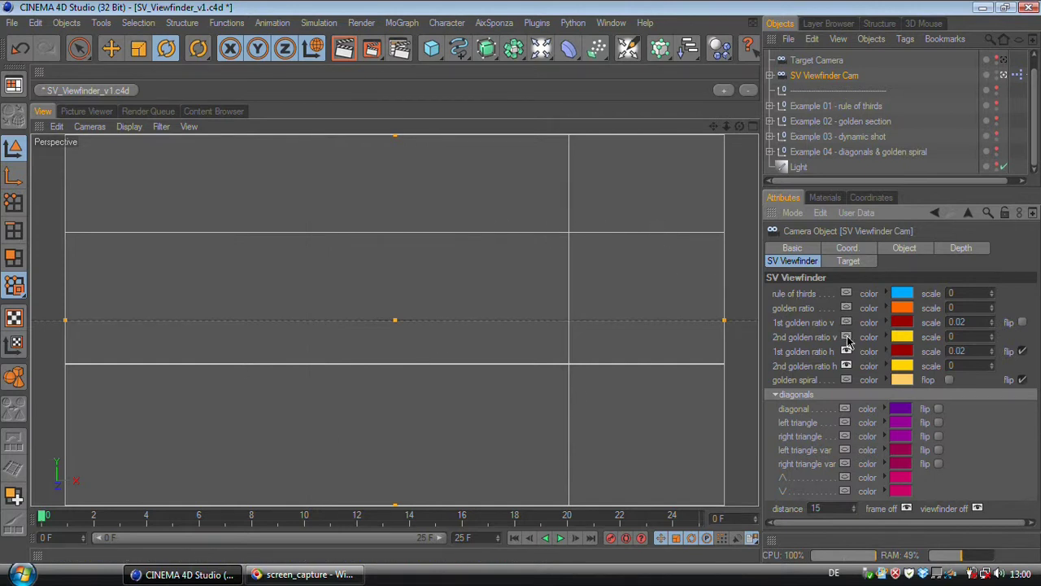
click(846, 380)
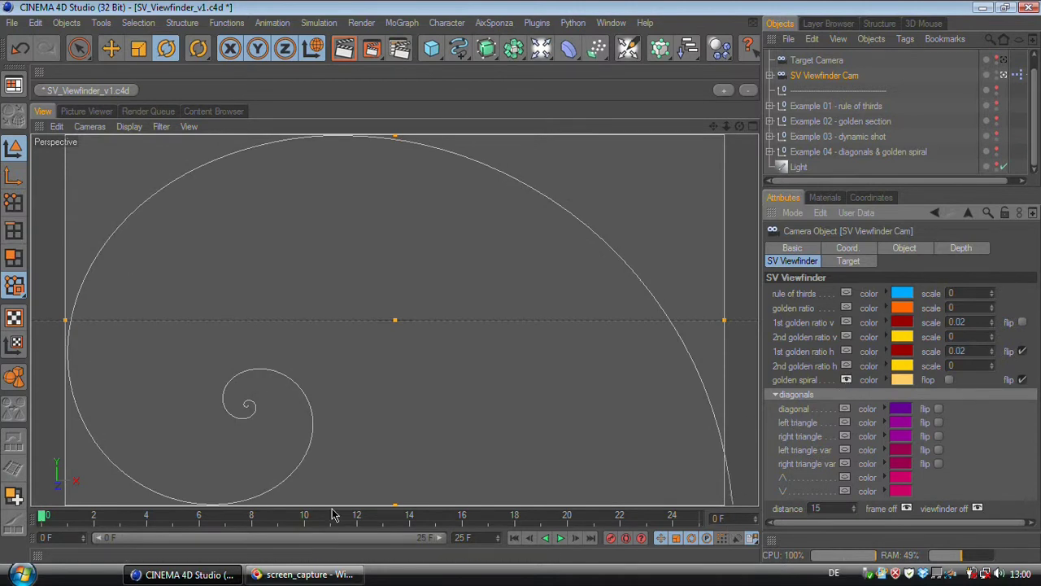
click(846, 308)
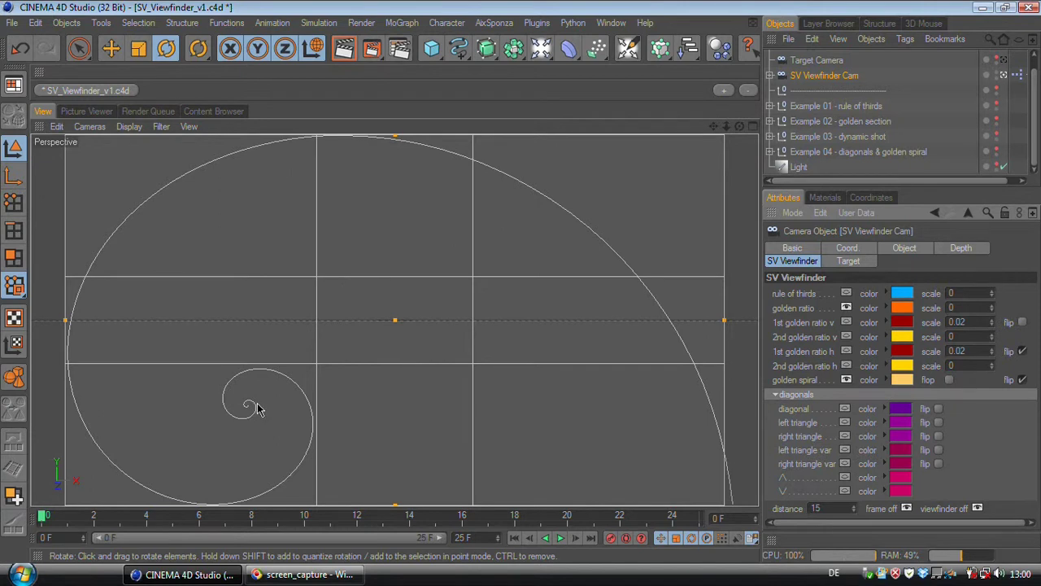
- Clear the golden guides, show the main diagonal, and try the left and right triangle lines
click(844, 409)
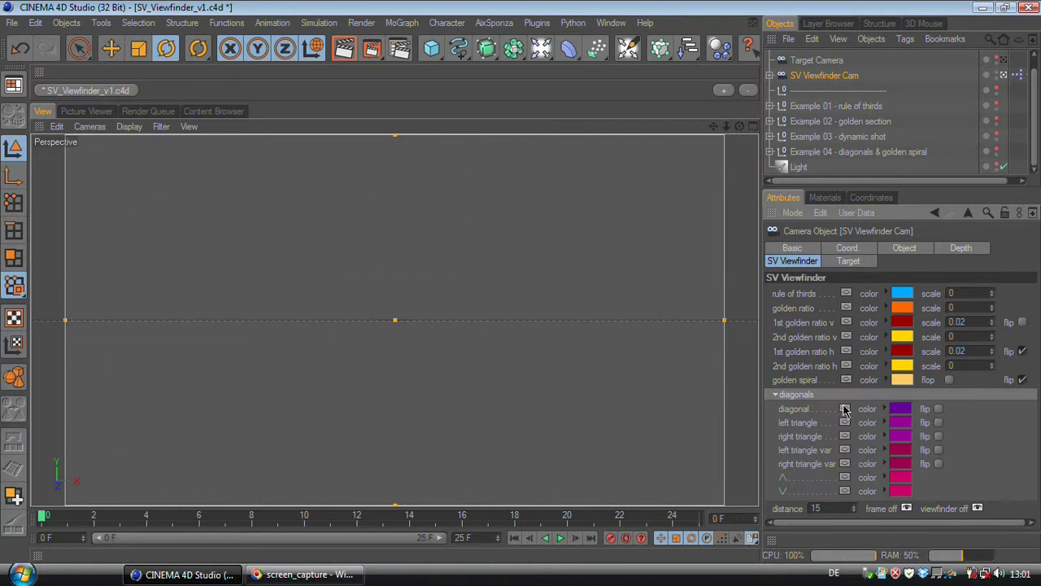
click(844, 409)
click(845, 422)
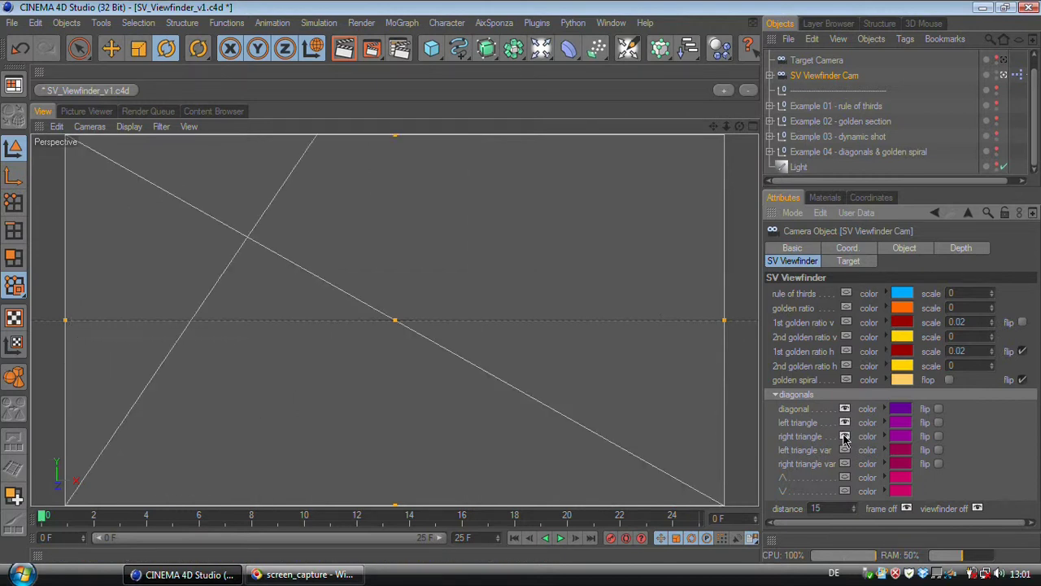
click(844, 436)
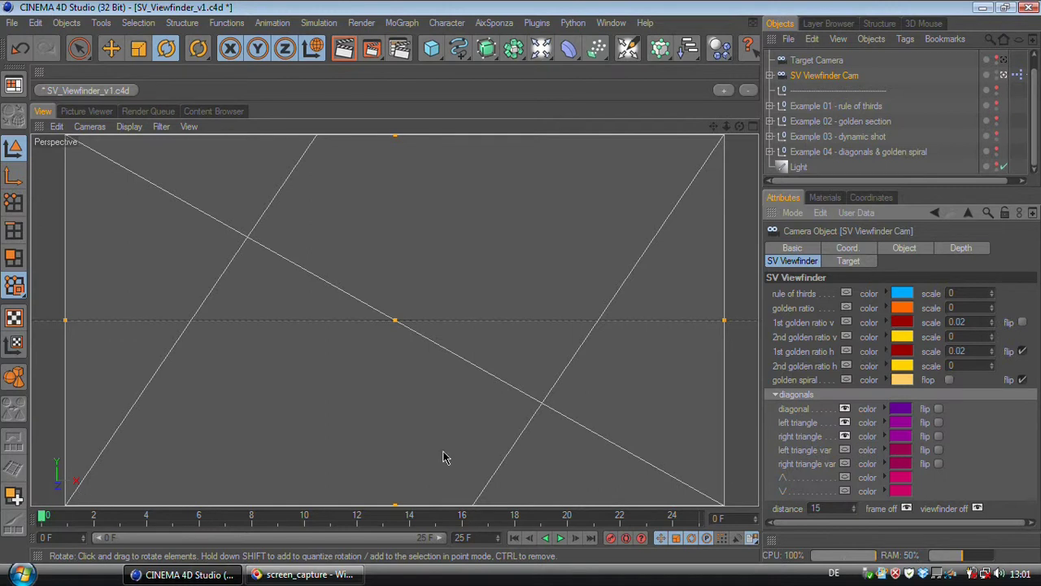
click(845, 436)
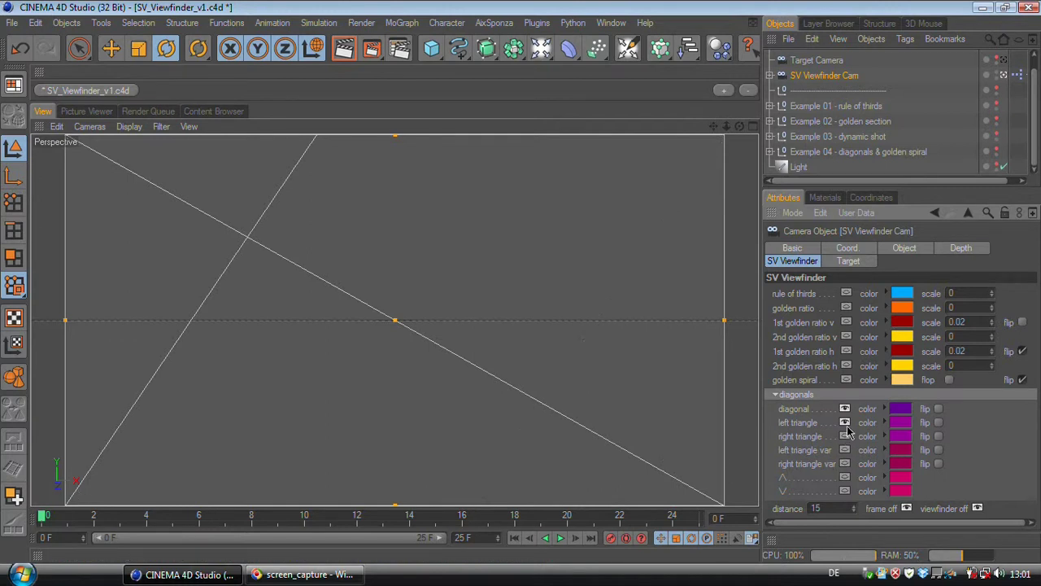
click(844, 422)
- Try both triangle variant lines, then hide them and the main diagonal
click(845, 450)
click(844, 463)
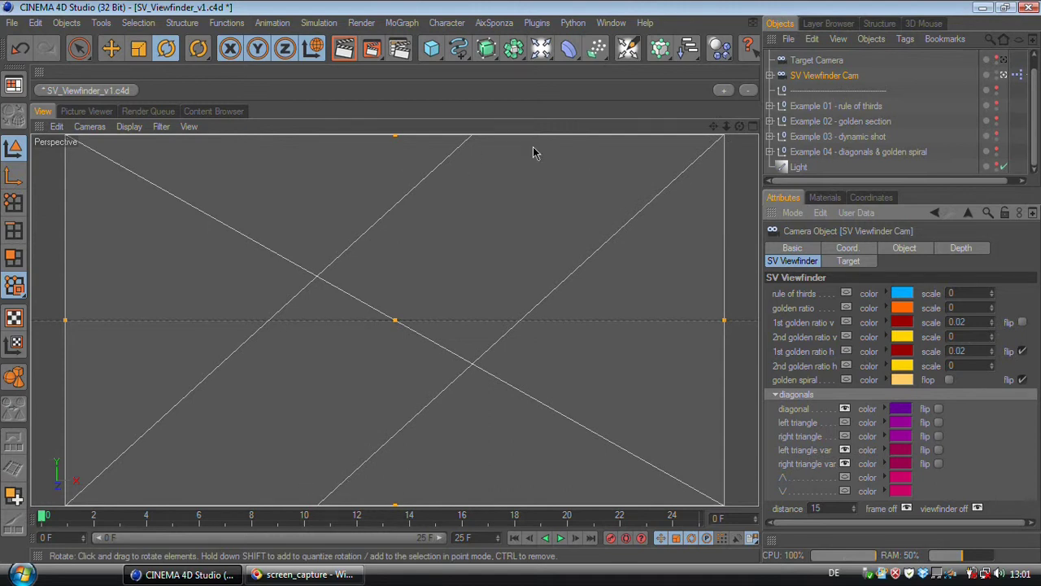
click(845, 463)
click(844, 464)
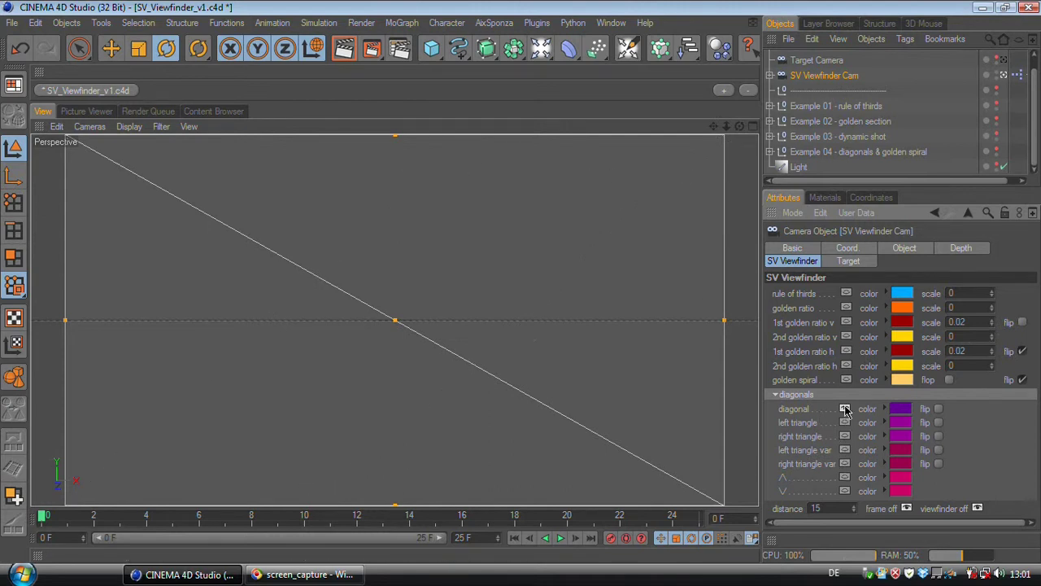
click(844, 408)
- Preview the peaked /\ and V-shaped \/ overlays, then hide them
click(845, 478)
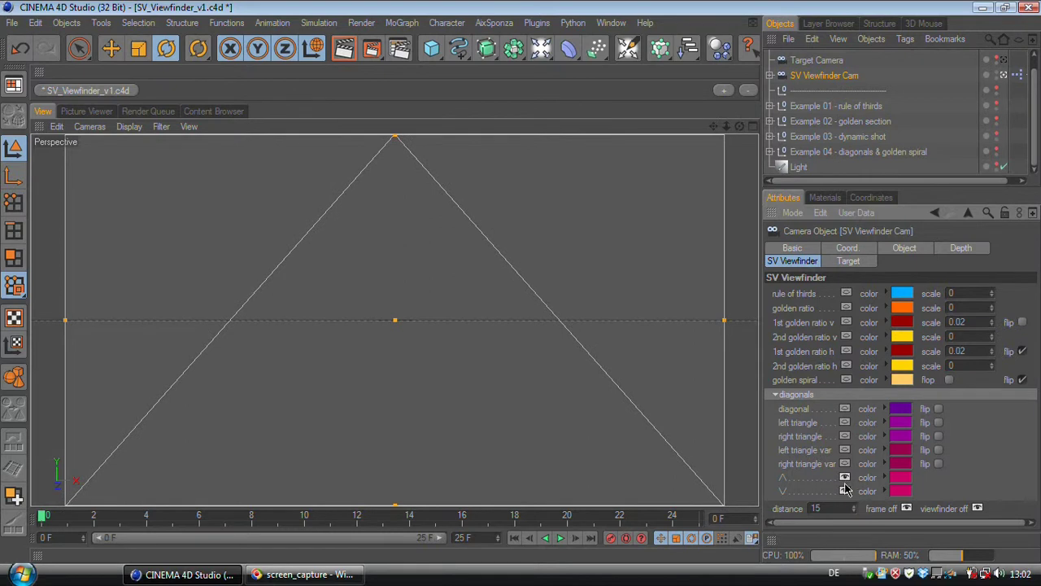
click(845, 491)
click(845, 478)
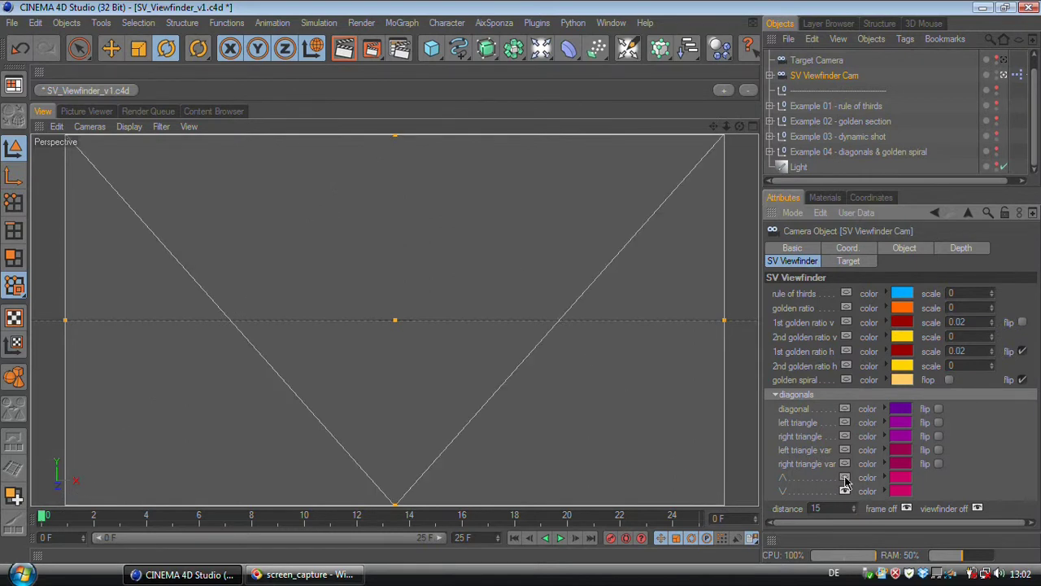
click(845, 491)
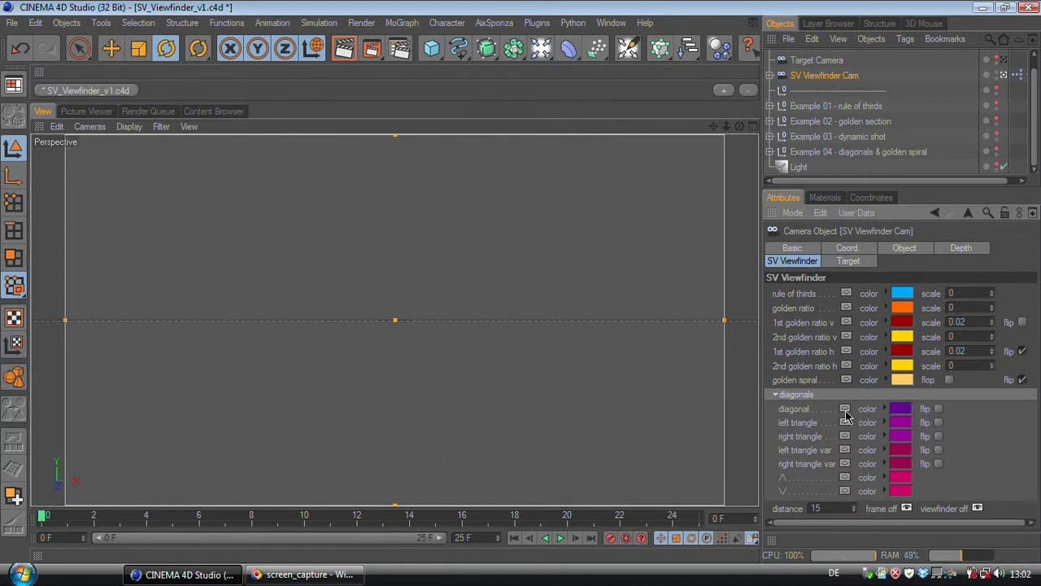
- Restore the main diagonal with both triangle lines and add the golden-ratio grid
click(845, 409)
click(845, 423)
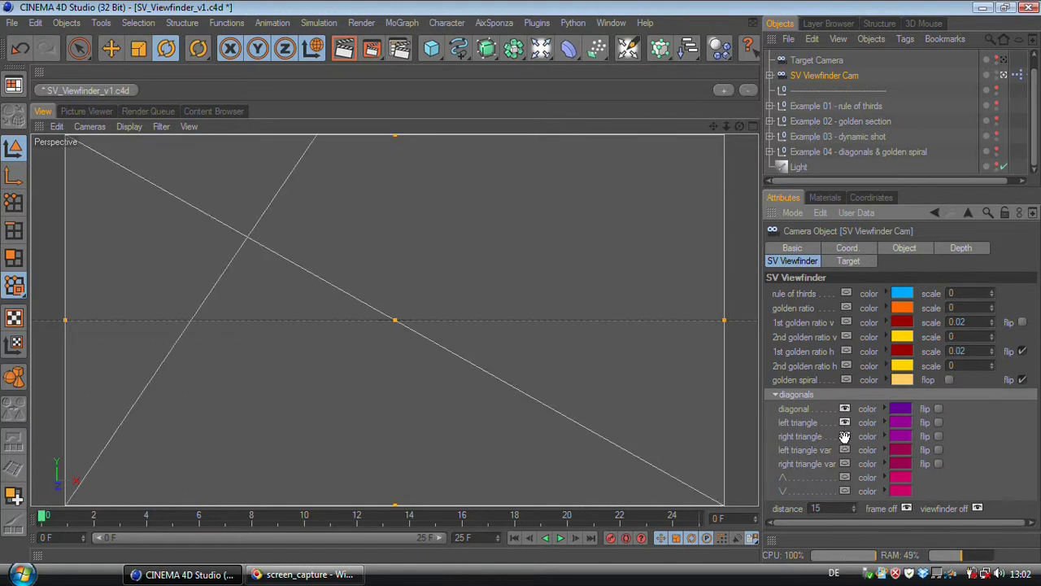
click(845, 437)
click(846, 308)
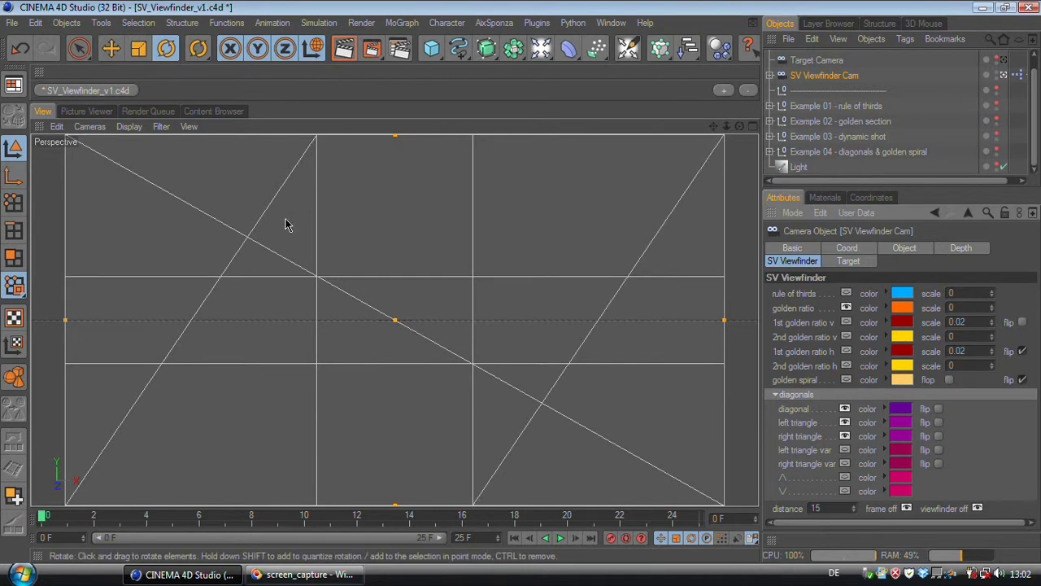
- Switch to the diagonal plus both triangle variant lines
click(846, 450)
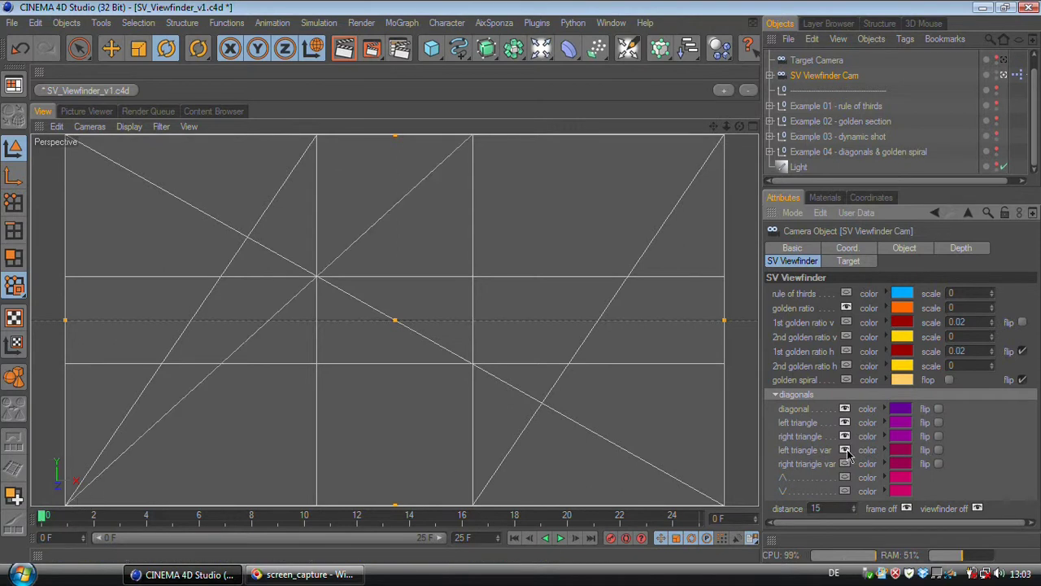
click(846, 449)
click(846, 452)
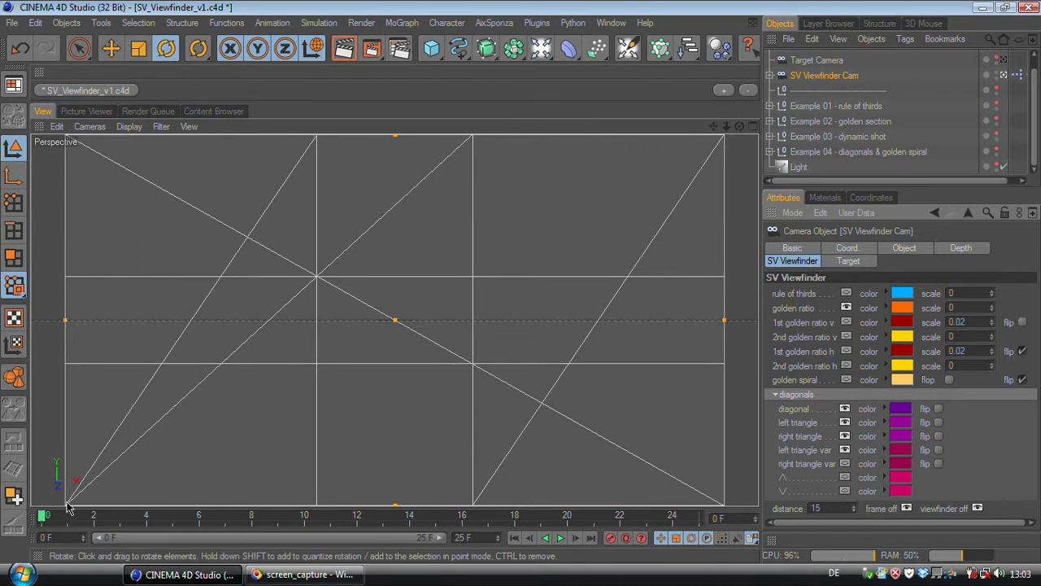
click(846, 452)
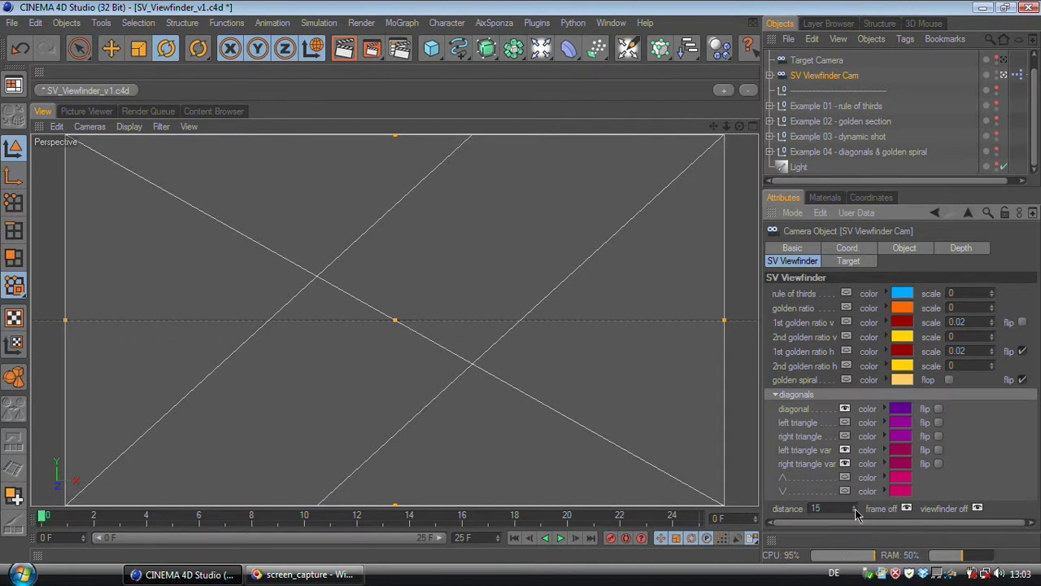
- Maximize a perspective view, set the viewfinder distance to 275, and toggle the frame and viewfinder overlay
middle_click(616, 353)
middle_click(672, 264)
drag(852, 508, 846, 506)
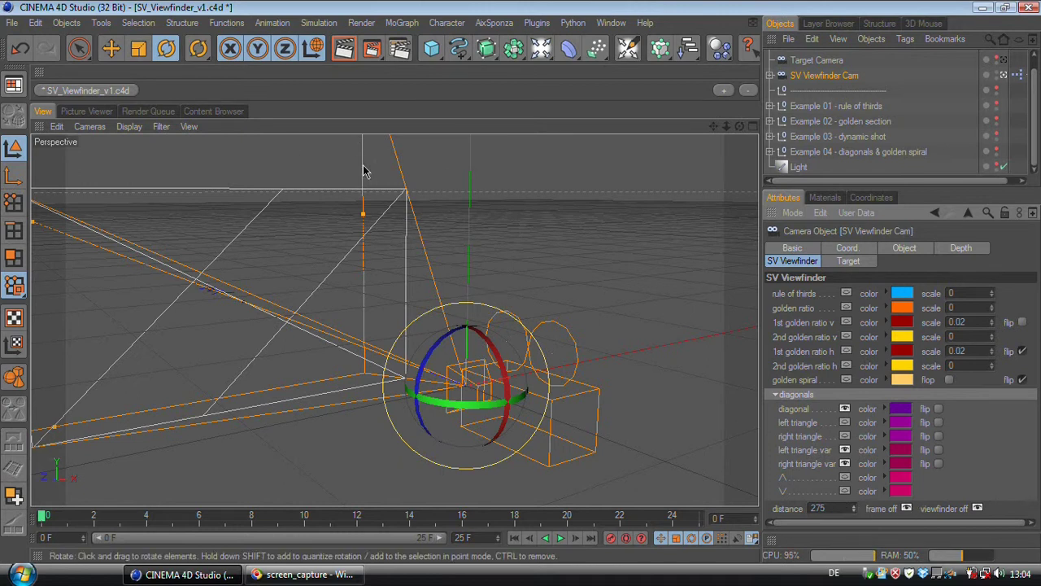
click(908, 508)
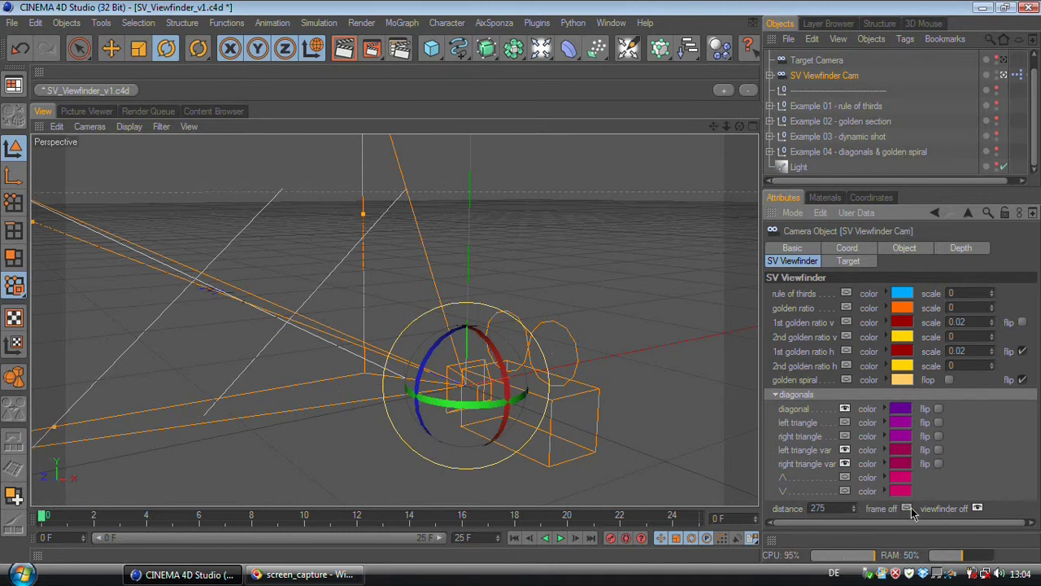
click(908, 509)
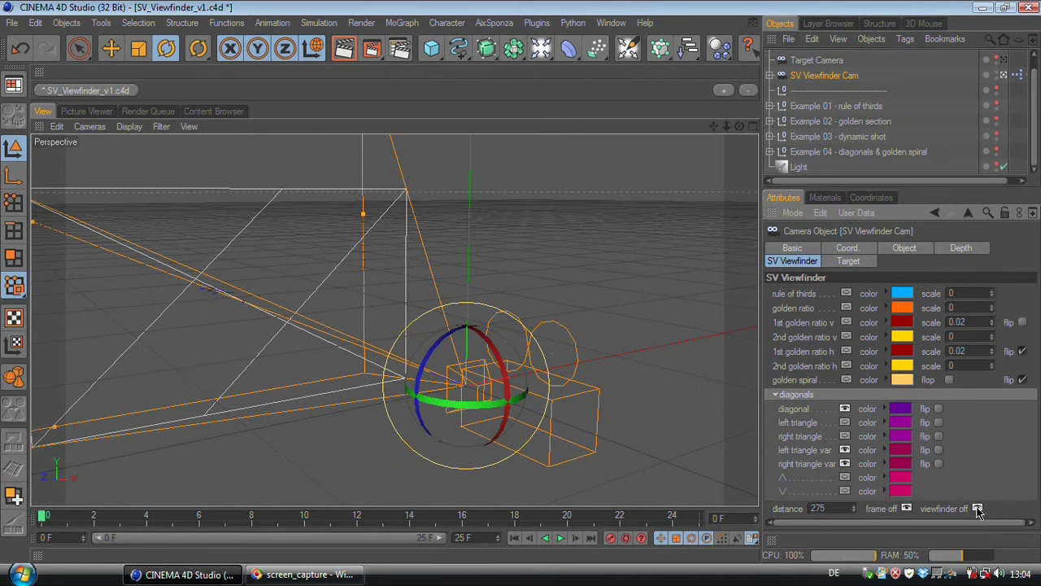
click(977, 508)
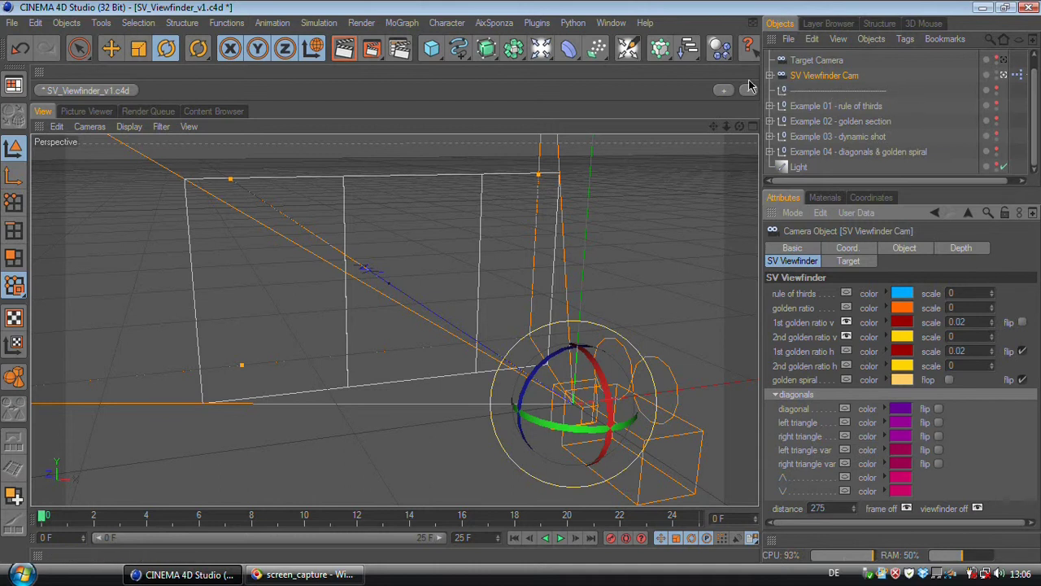
- Move the SV Viewfinder null out of the camera and reselect SV Viewfinder Cam
click(771, 75)
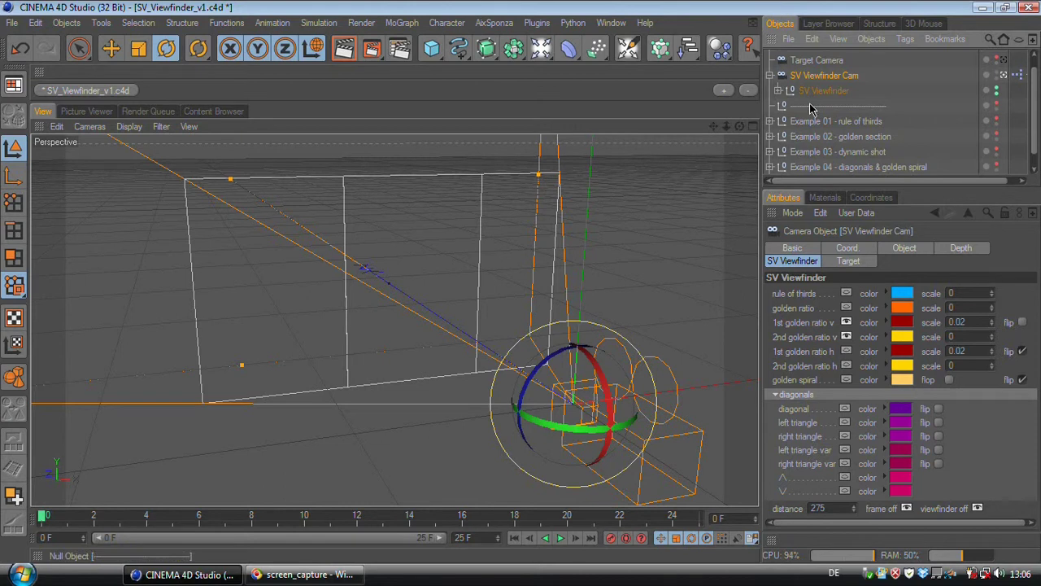
click(820, 95)
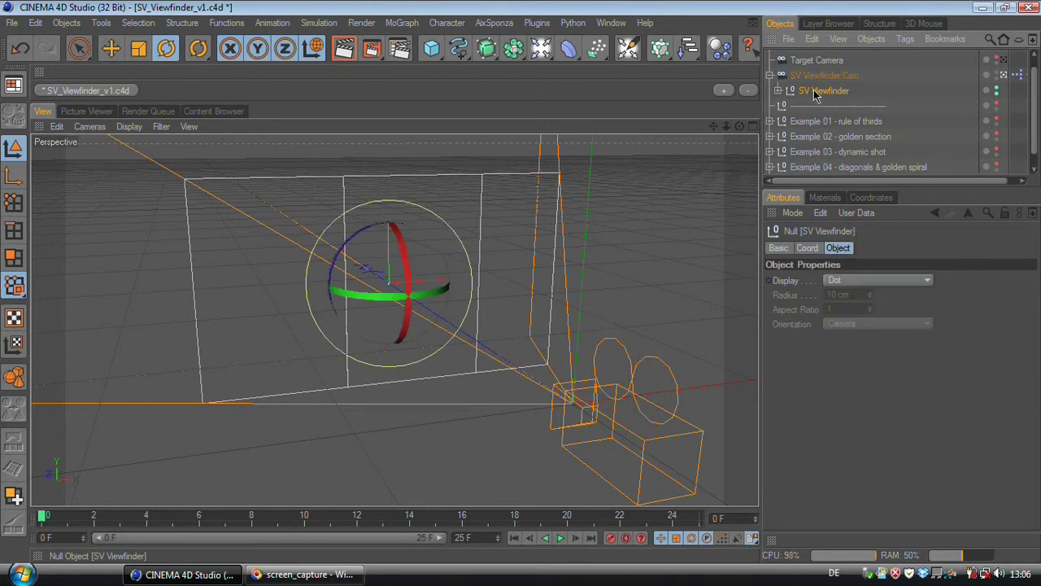
mouse_move(819, 94)
mouse_down()
mouse_move(810, 71)
mouse_move(826, 76)
mouse_up()
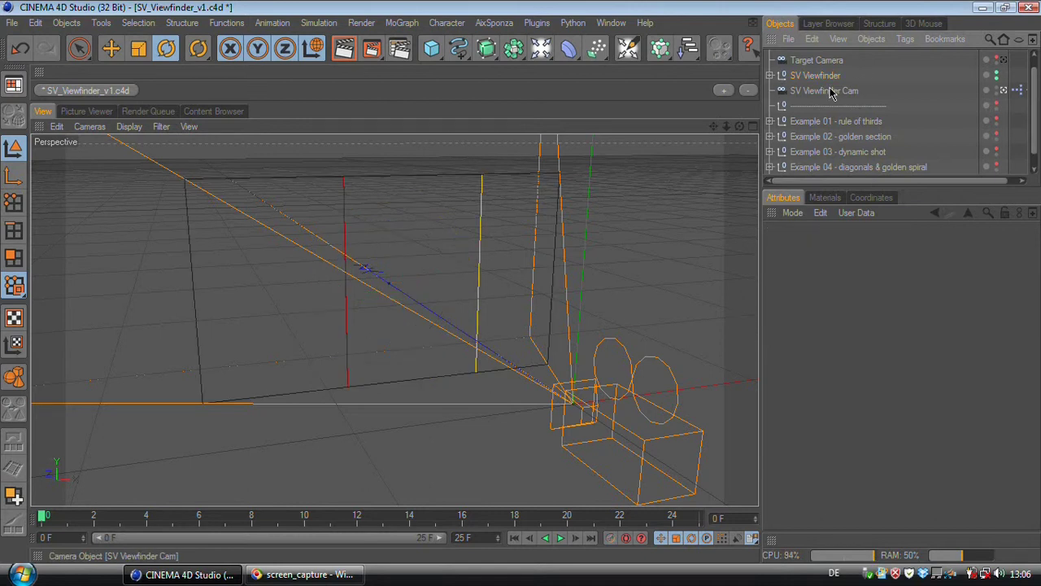
click(830, 91)
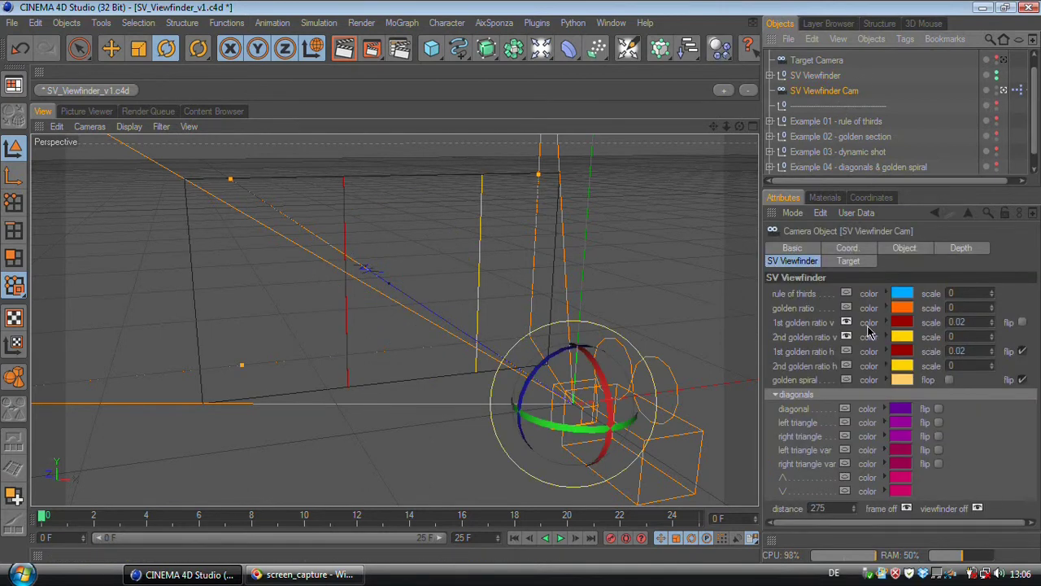
- Enable the diagonal and both triangle guides, and colour the right triangle red
click(846, 322)
mouse_move(844, 408)
mouse_down()
mouse_move(848, 468)
mouse_move(846, 436)
mouse_up()
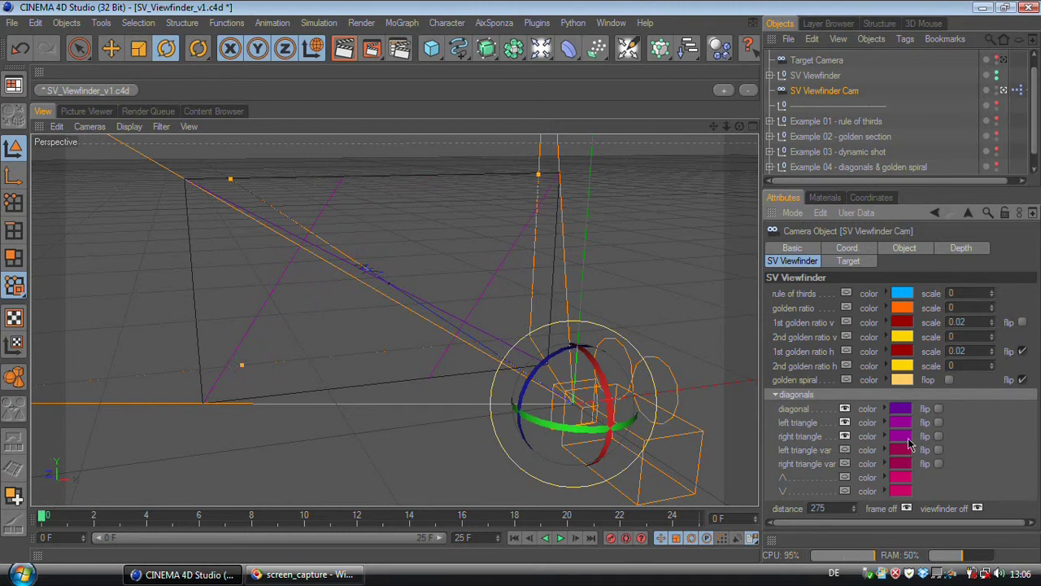
click(902, 437)
click(891, 376)
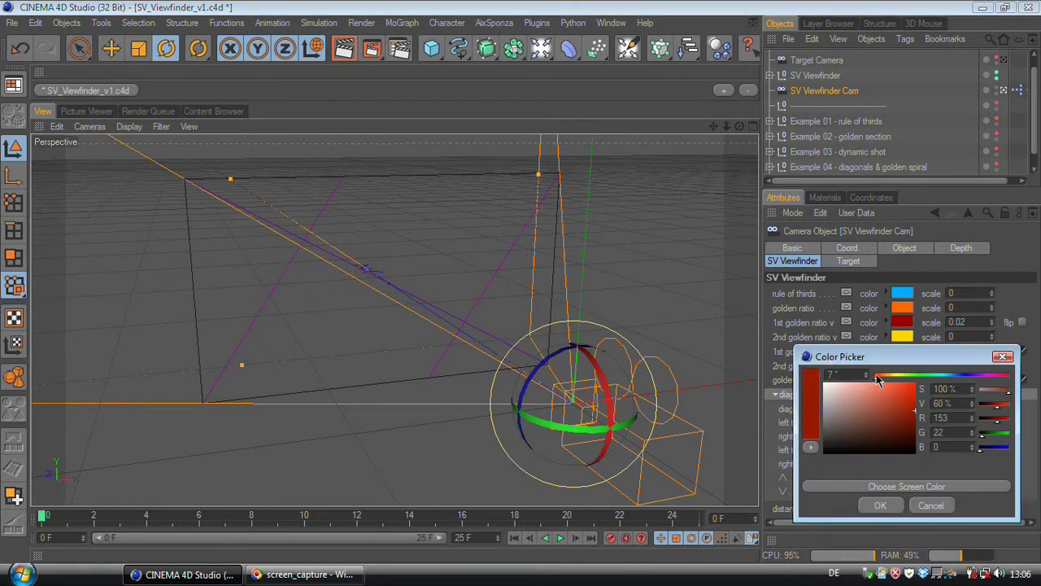
click(909, 393)
click(881, 505)
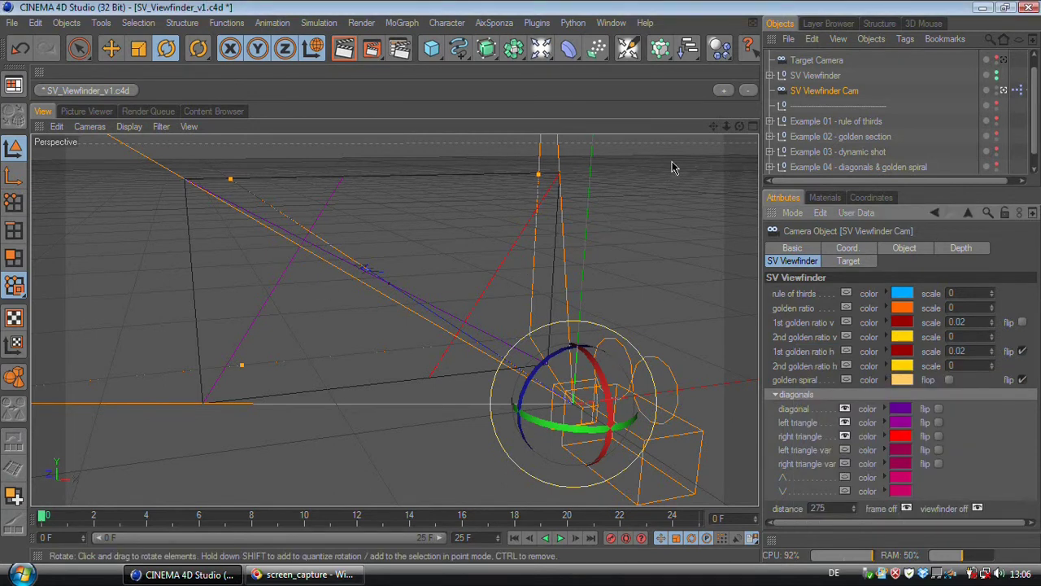
- Parent SV Viewfinder under SV Viewfinder Cam, test-rotate the Target Camera, and redo the parenting
drag(814, 76, 817, 96)
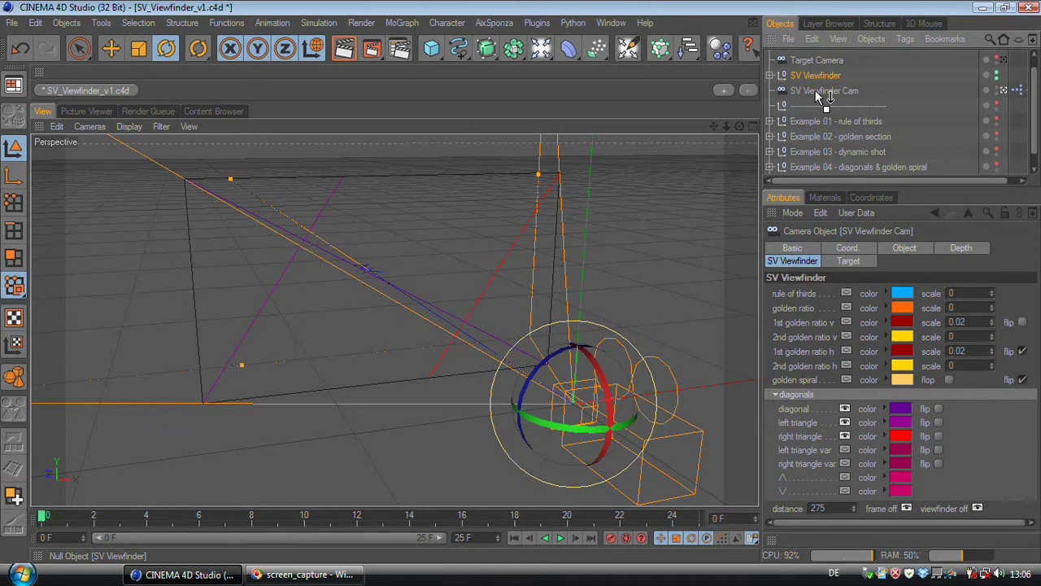
drag(822, 96, 822, 92)
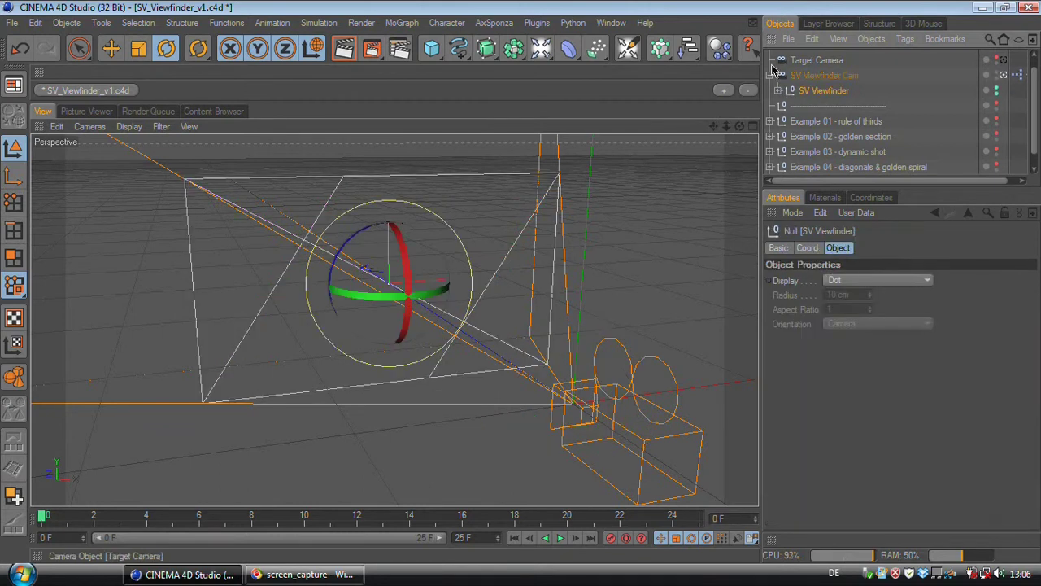
key(ctrl+z)
click(614, 393)
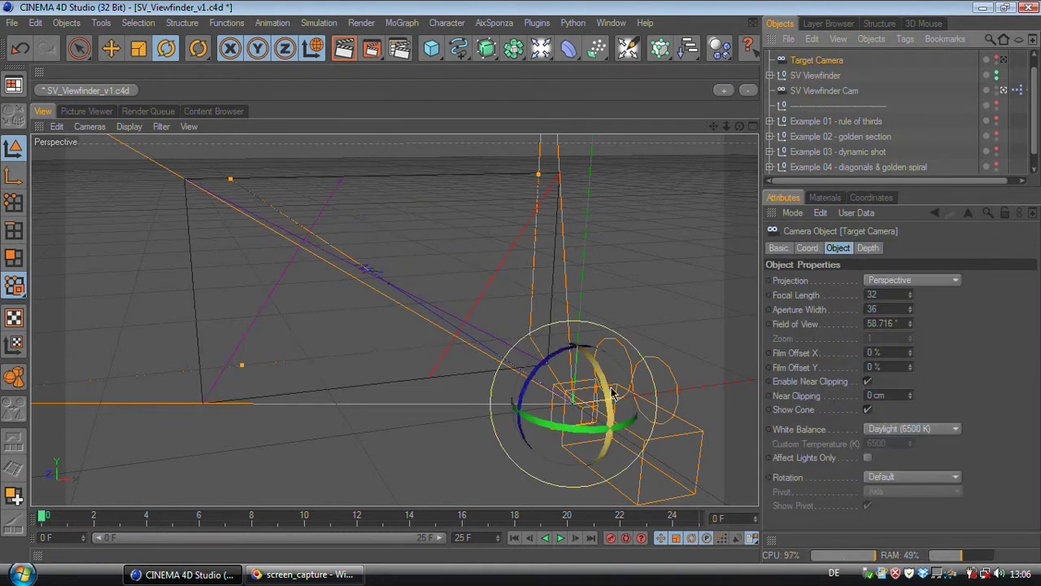
drag(615, 393, 602, 411)
key(ctrl+z)
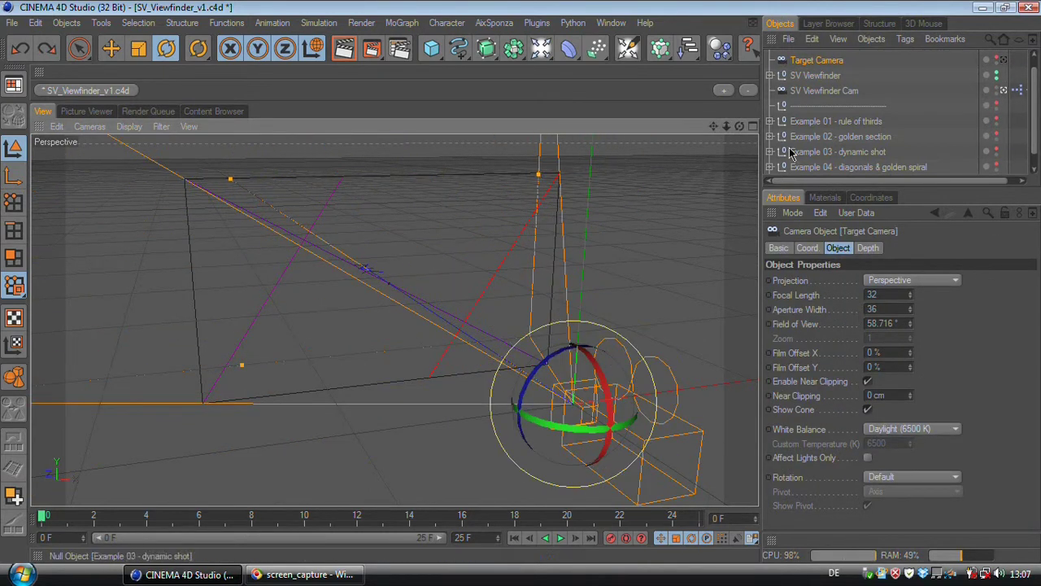
click(824, 90)
key(ctrl+z)
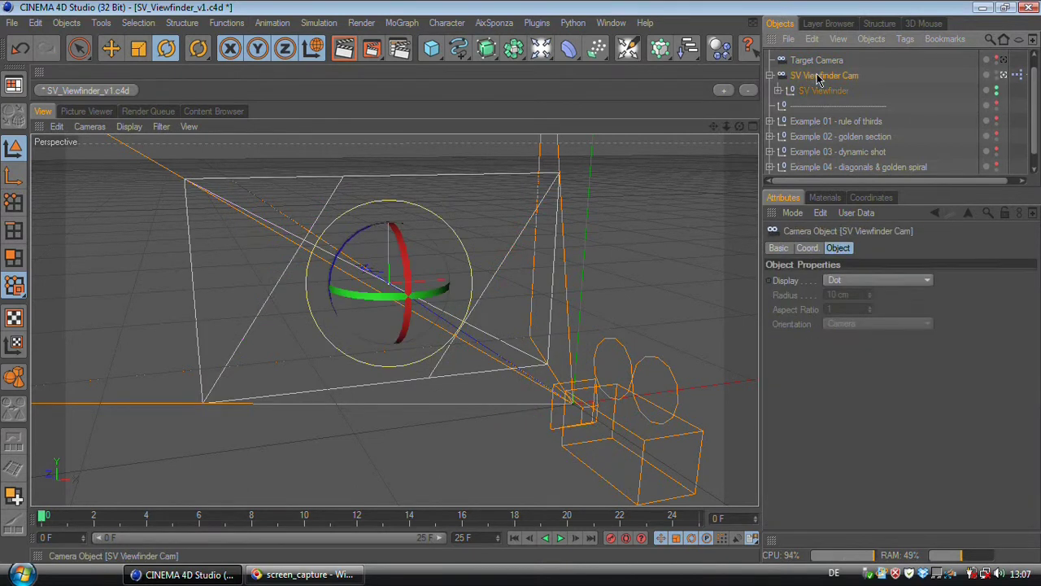
key(ctrl+y)
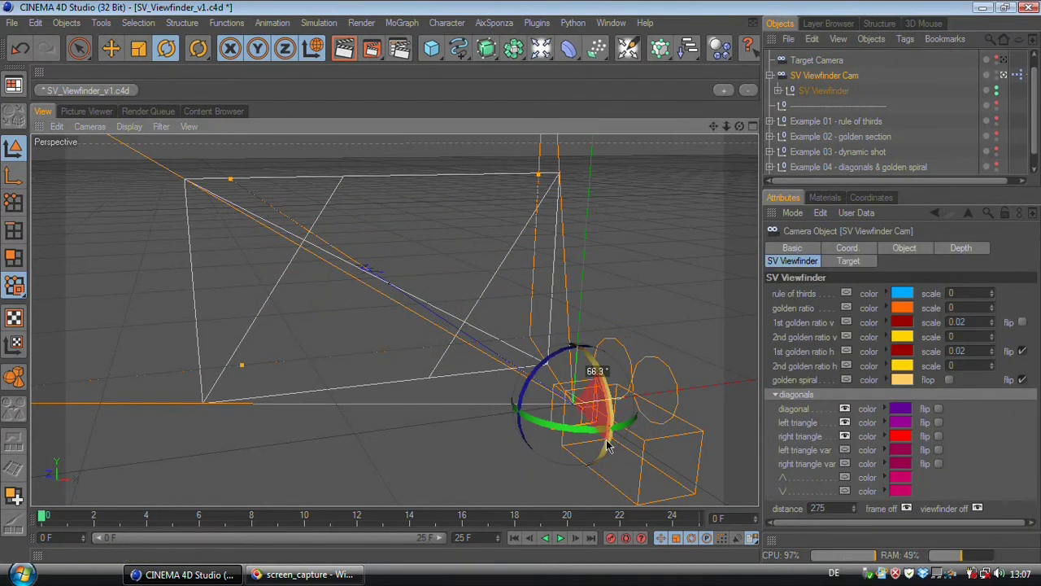
- Select SV Viewfinder Cam and test flipping the right triangle guide, leaving it unflipped
click(600, 382)
click(612, 367)
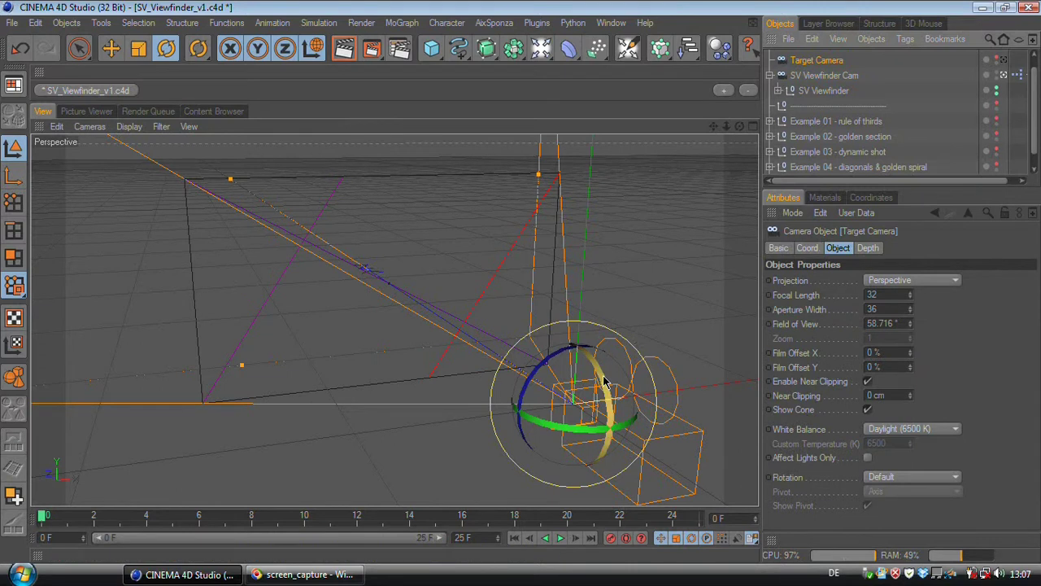
click(940, 437)
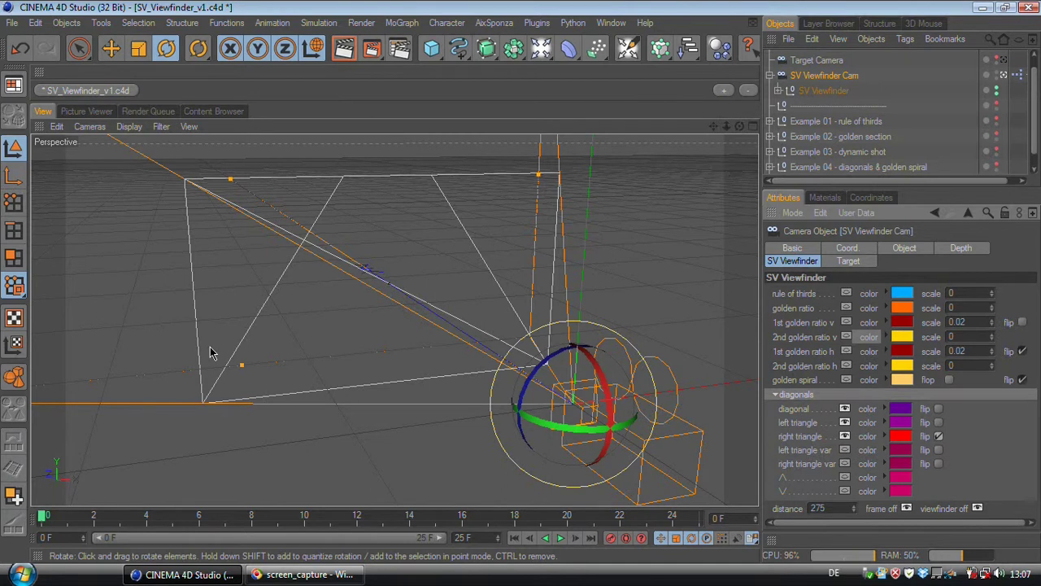
click(938, 436)
- Turn on the golden spiral with flop enabled and flip off
click(846, 380)
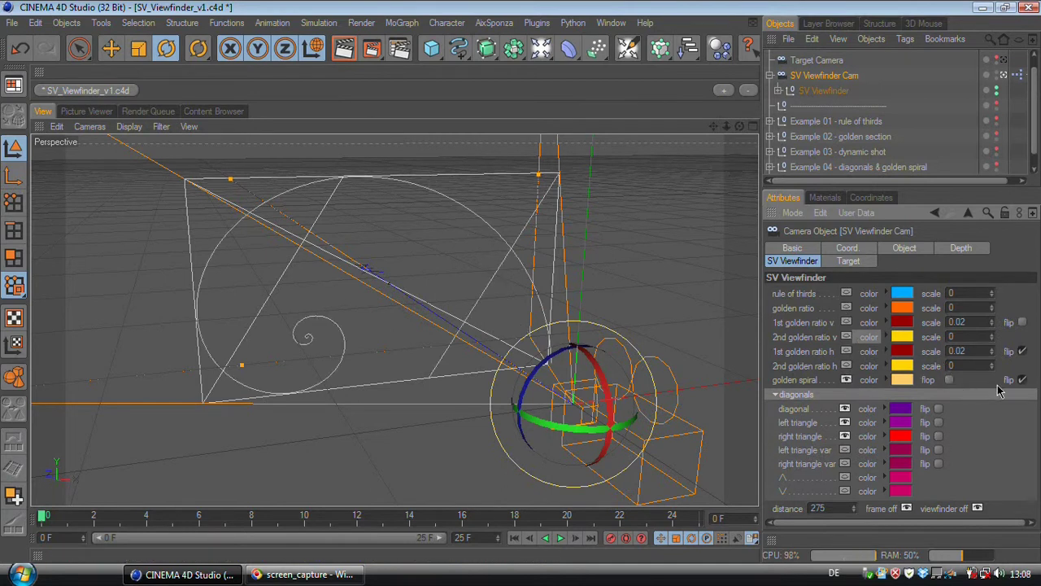
click(1022, 380)
click(1022, 379)
click(949, 380)
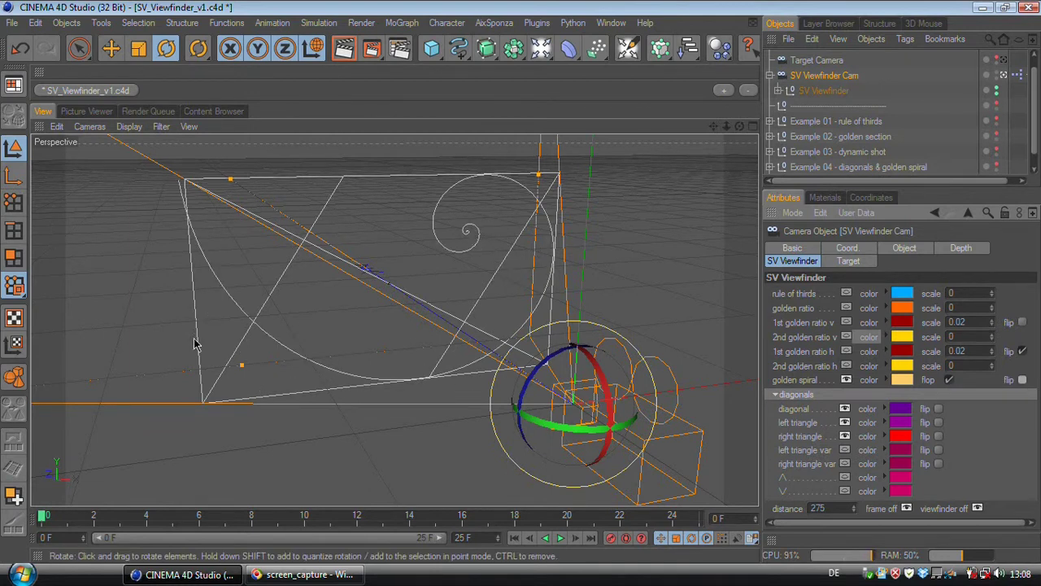
- Maximize the camera view and hide the main diagonal and both triangle guides
middle_click(553, 328)
middle_click(363, 206)
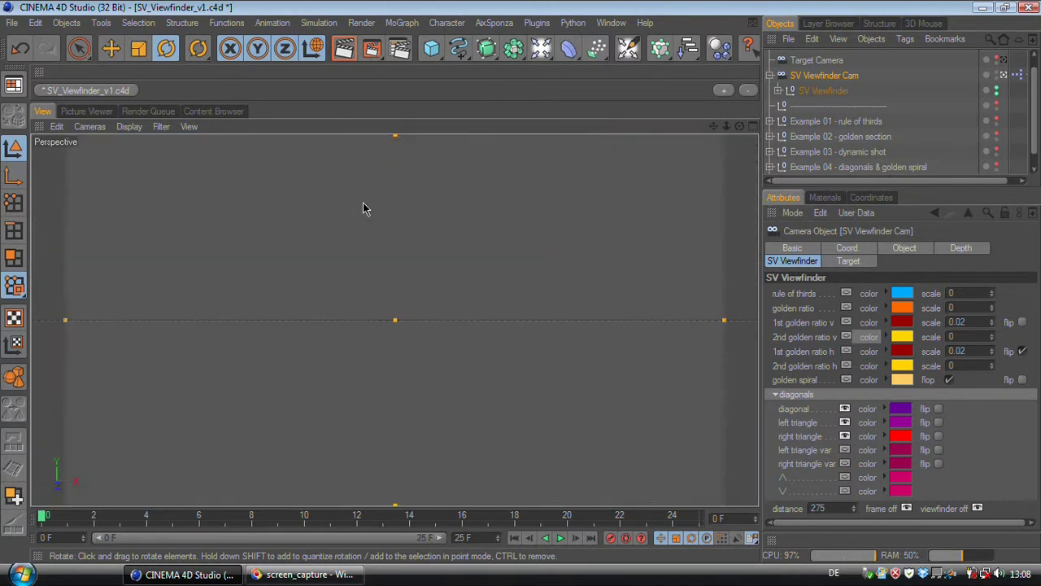
click(846, 408)
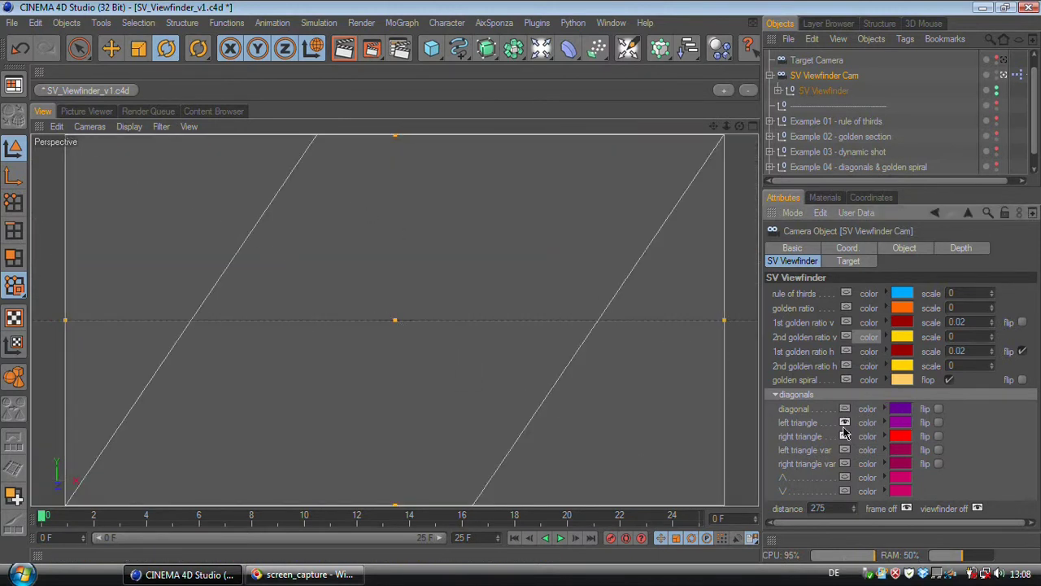
click(845, 436)
click(845, 422)
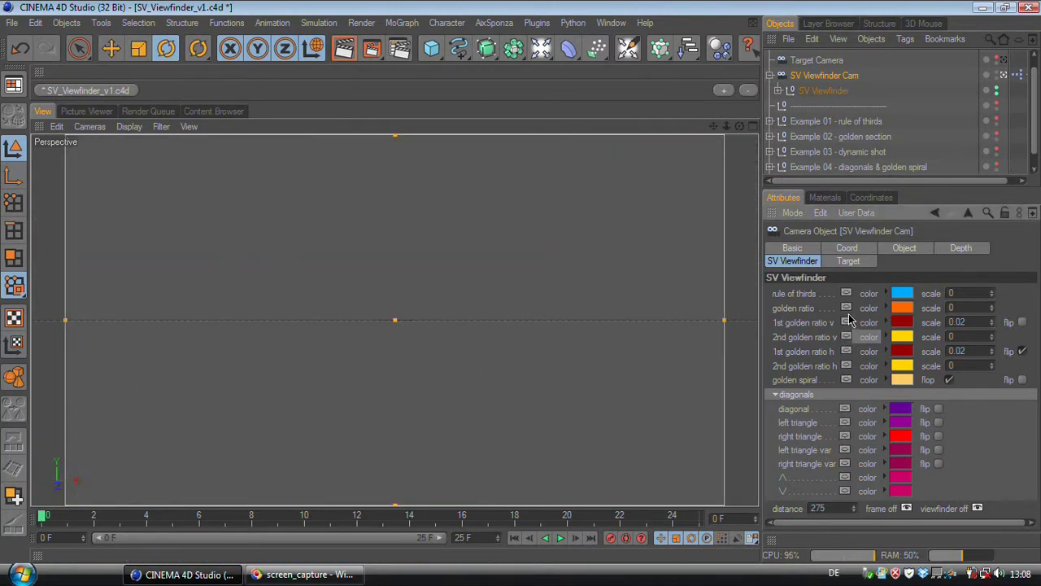
- Enable golden ratio lines with 1st golden ratio v and raise its scale to 0.09
click(847, 308)
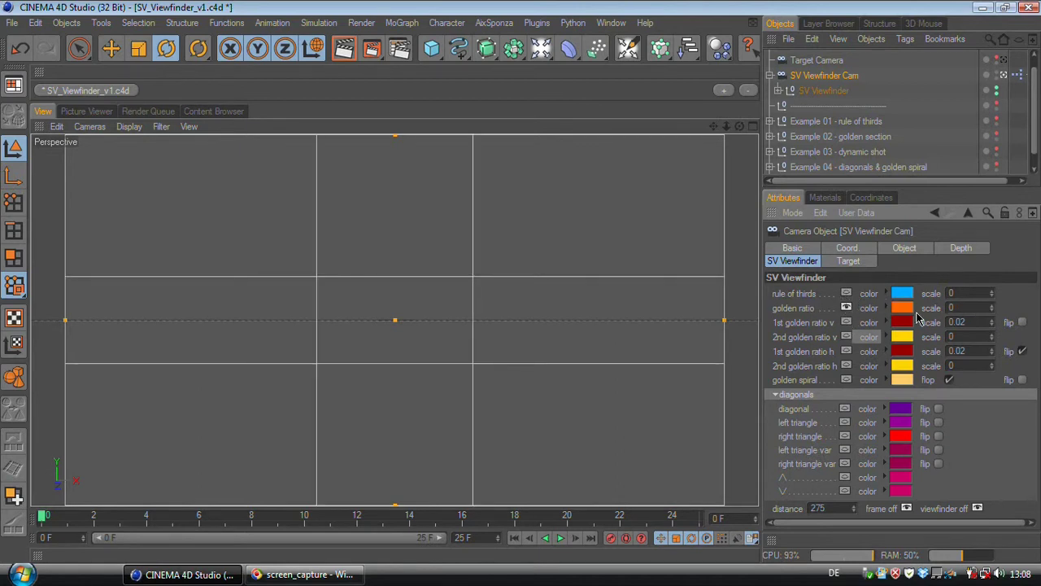
click(846, 323)
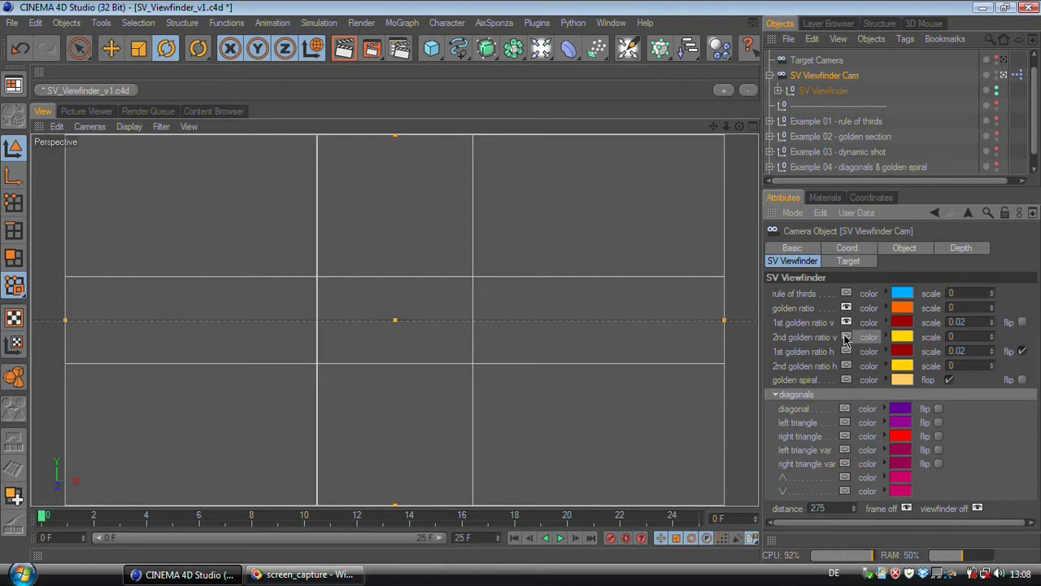
click(846, 337)
click(846, 337)
drag(993, 350, 993, 325)
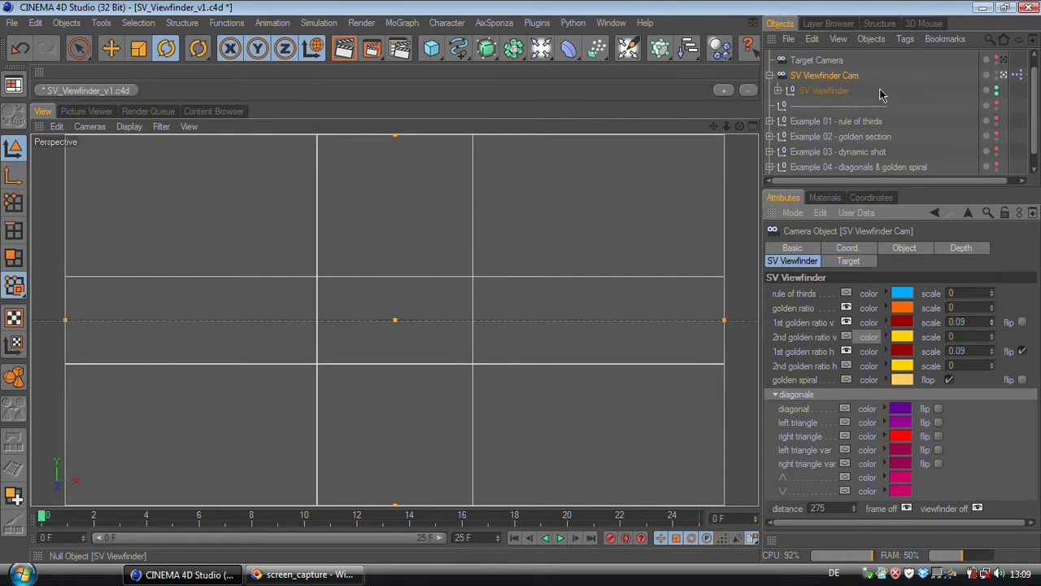
scroll(883, 96, down, 1)
click(504, 236)
- Set the viewfinder distance to 50 and lower the 1st golden ratio v scale to 0.05
middle_click(504, 236)
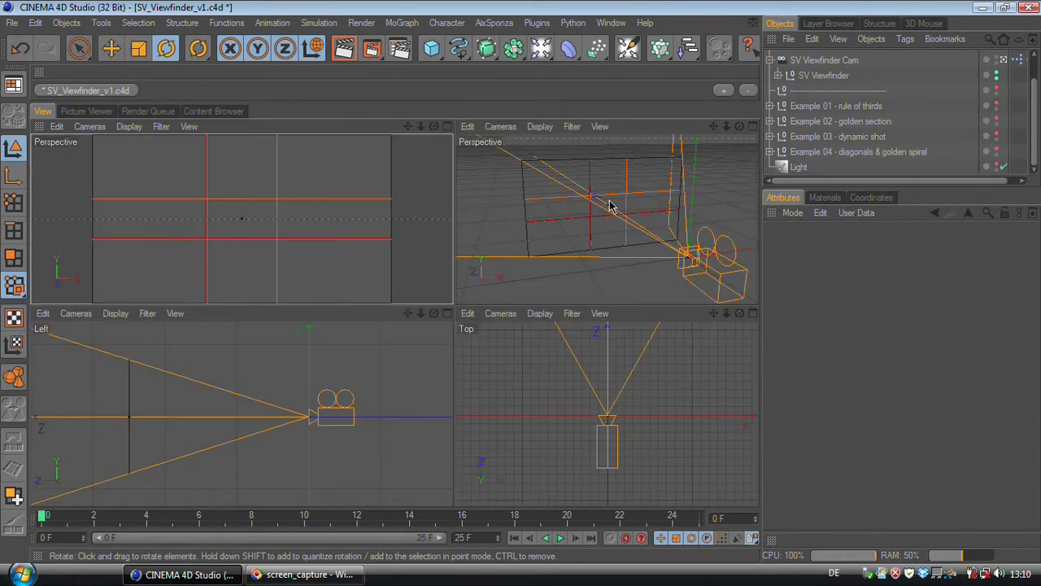
click(812, 63)
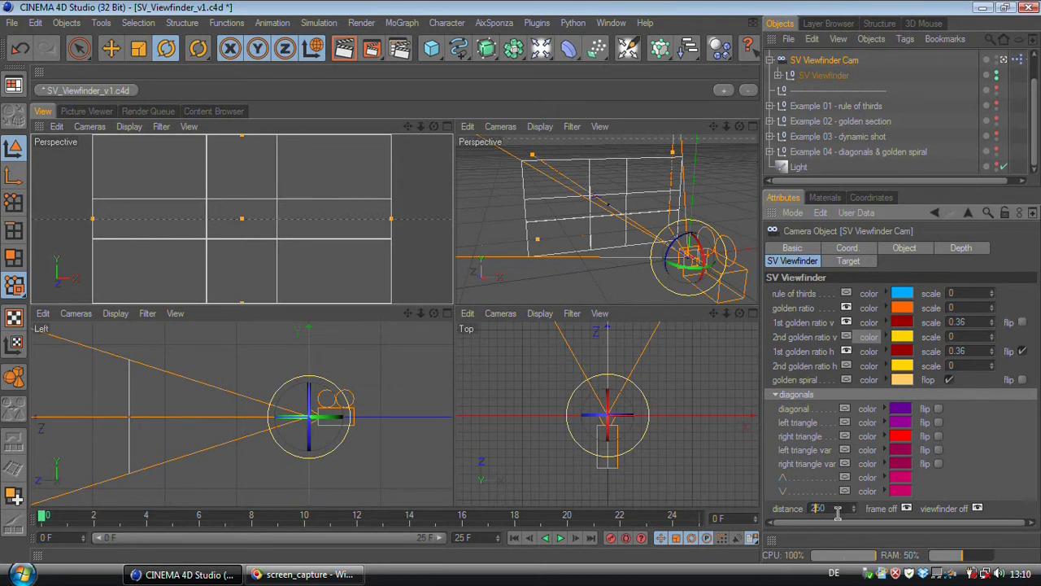
key(Return)
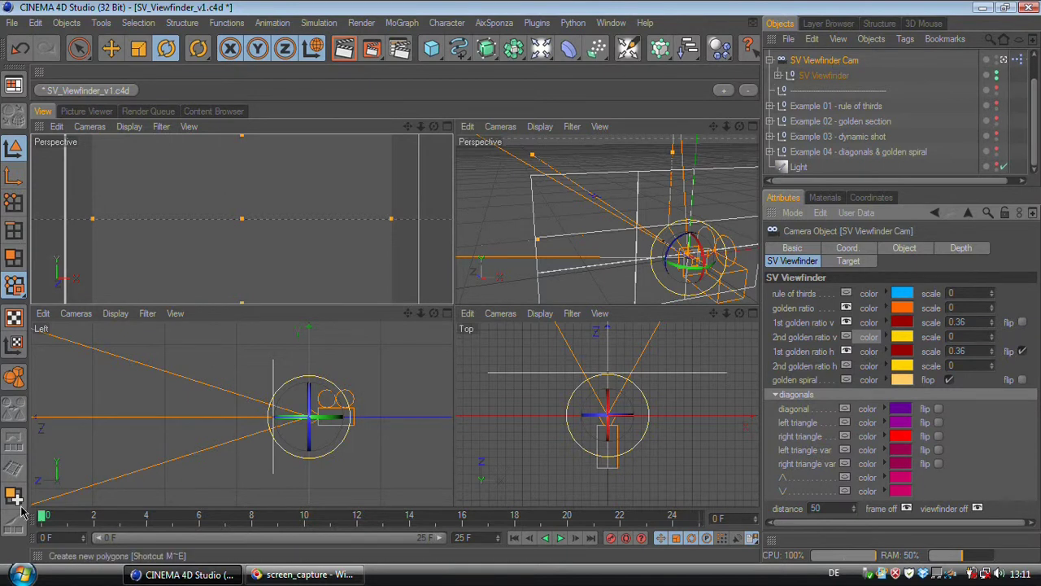
click(64, 520)
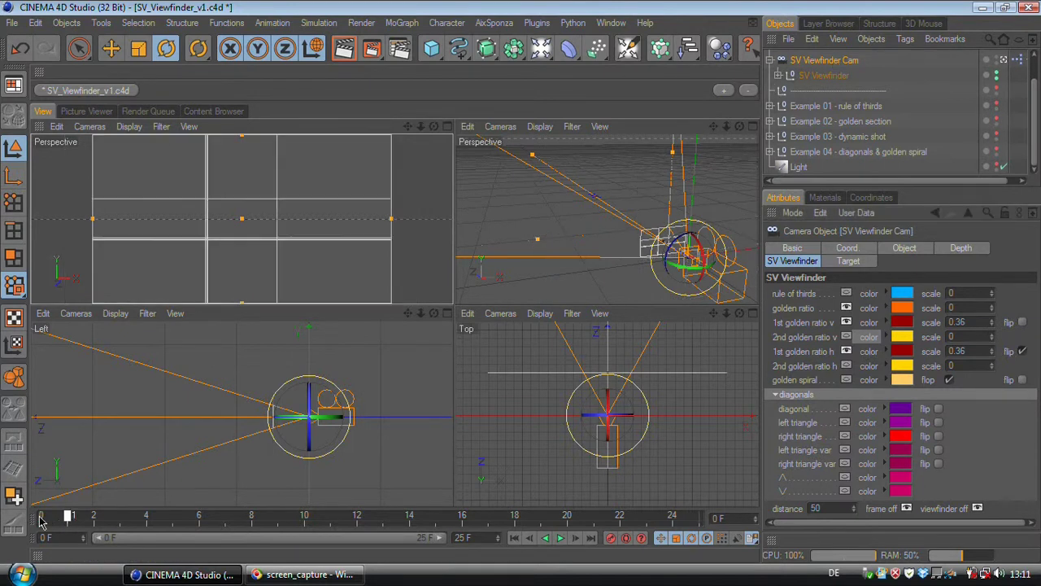
click(45, 519)
middle_click(236, 285)
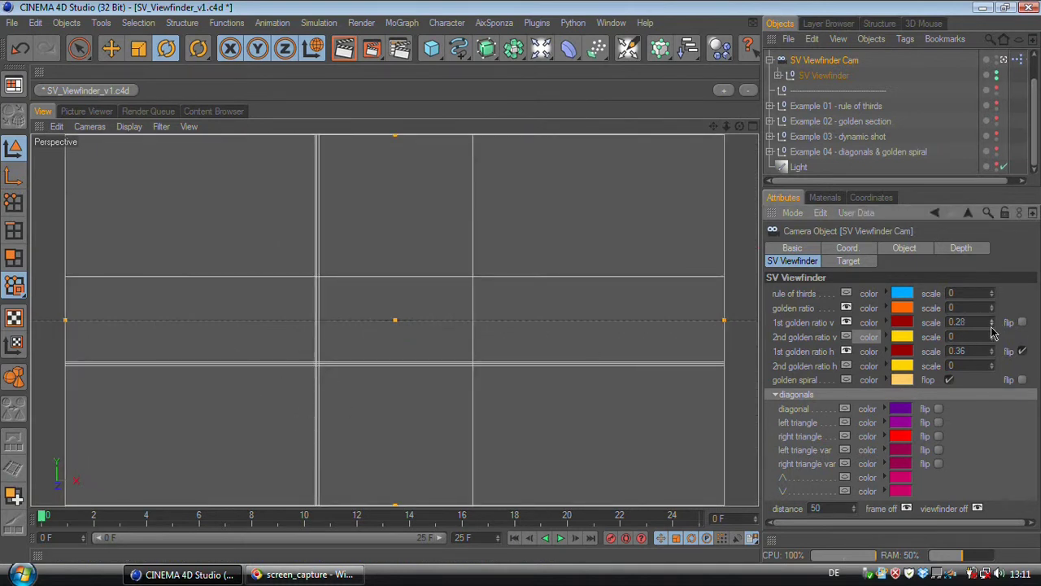
drag(992, 330, 990, 323)
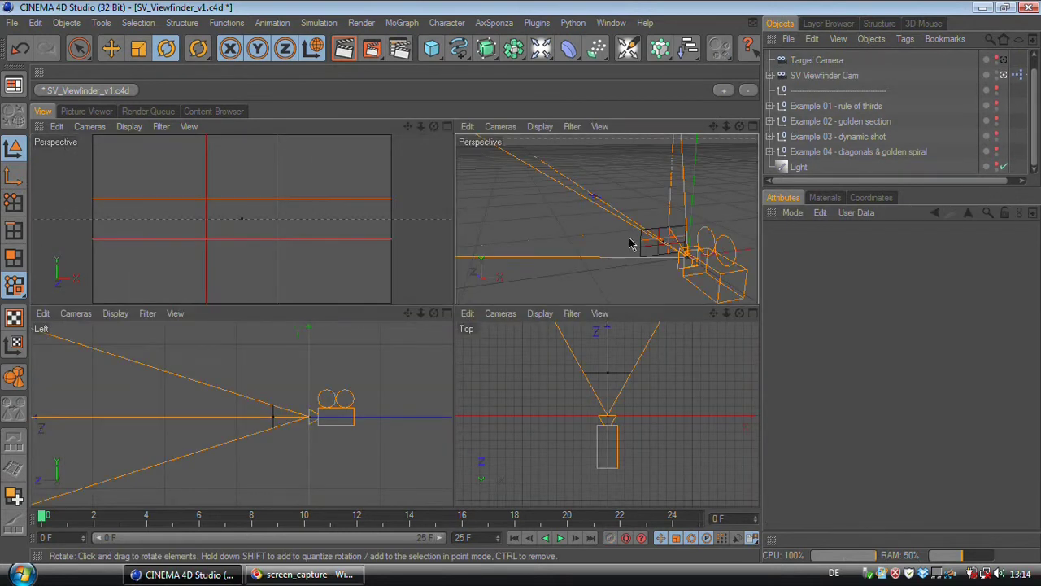
- Test-move the Target Camera rig, undo, then reselect SV Viewfinder Cam to show its overlay settings
middle_click(628, 243)
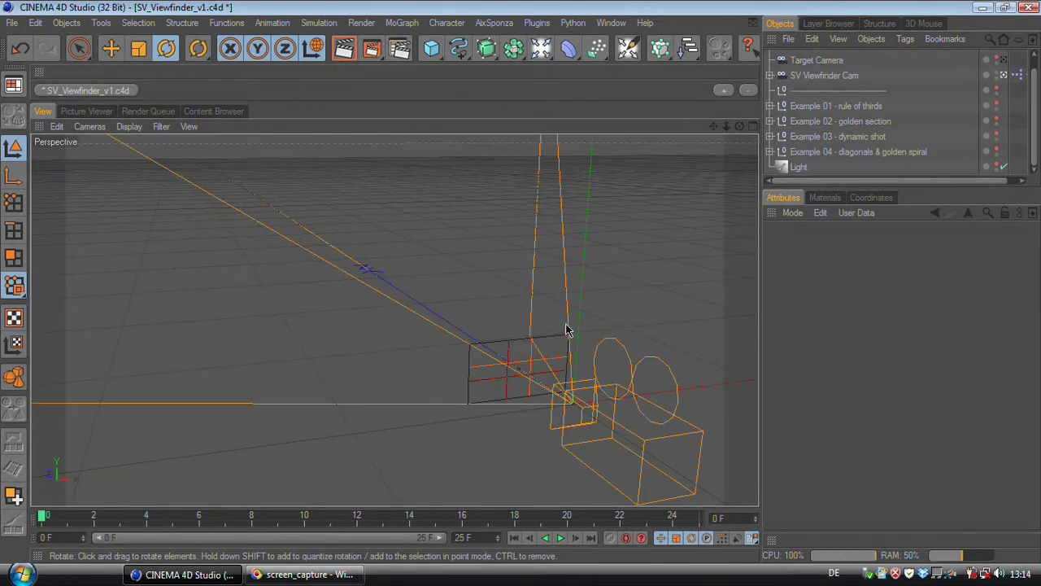
click(808, 76)
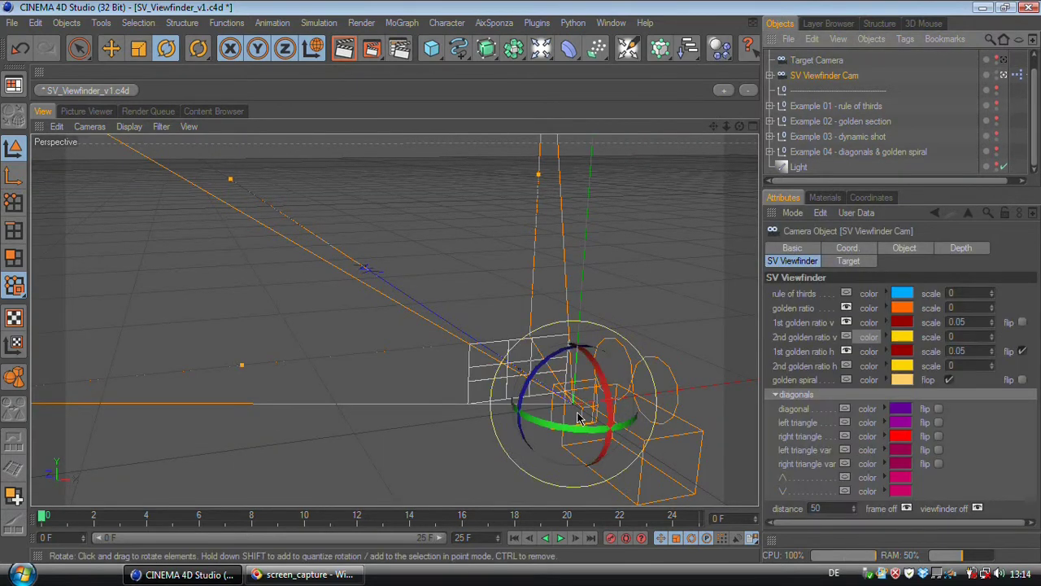
key(e)
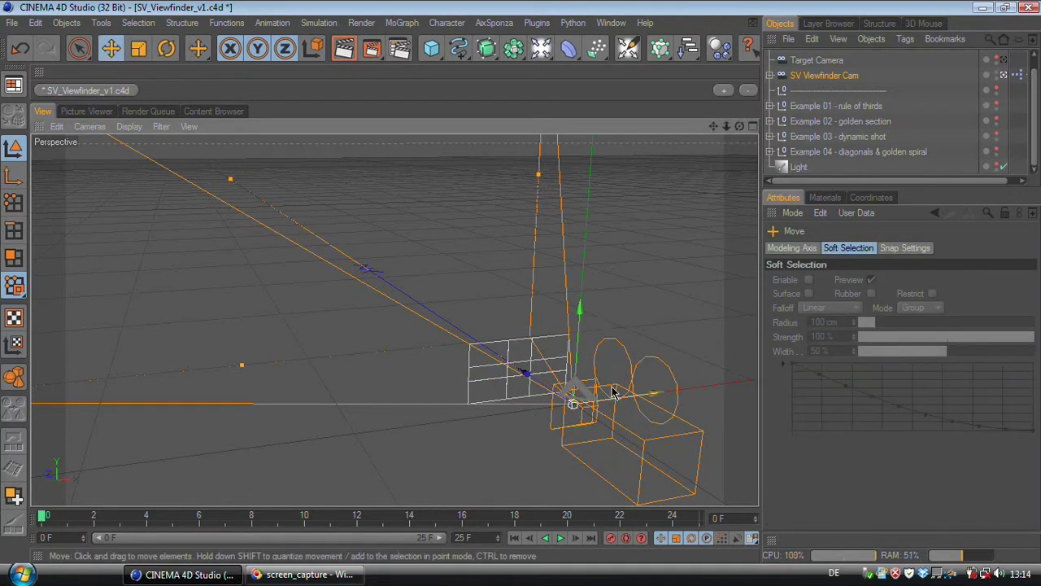
click(817, 60)
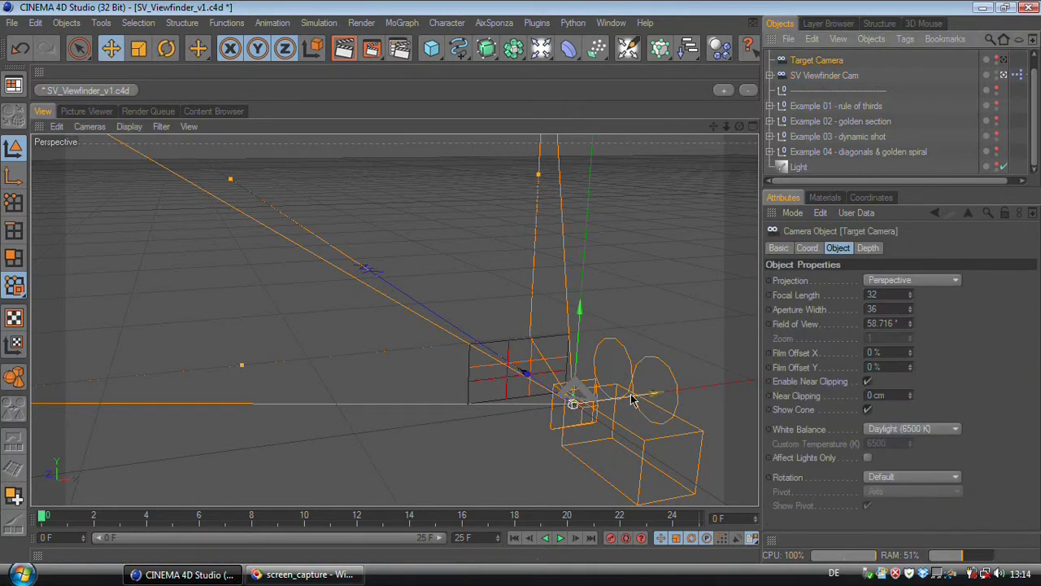
drag(633, 398, 569, 391)
key(ctrl+z)
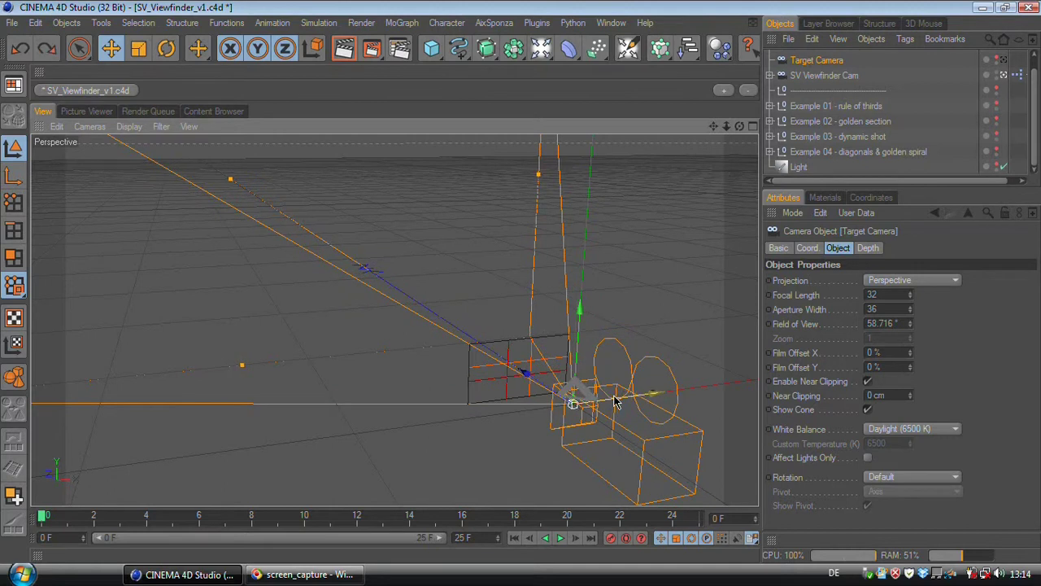
click(824, 76)
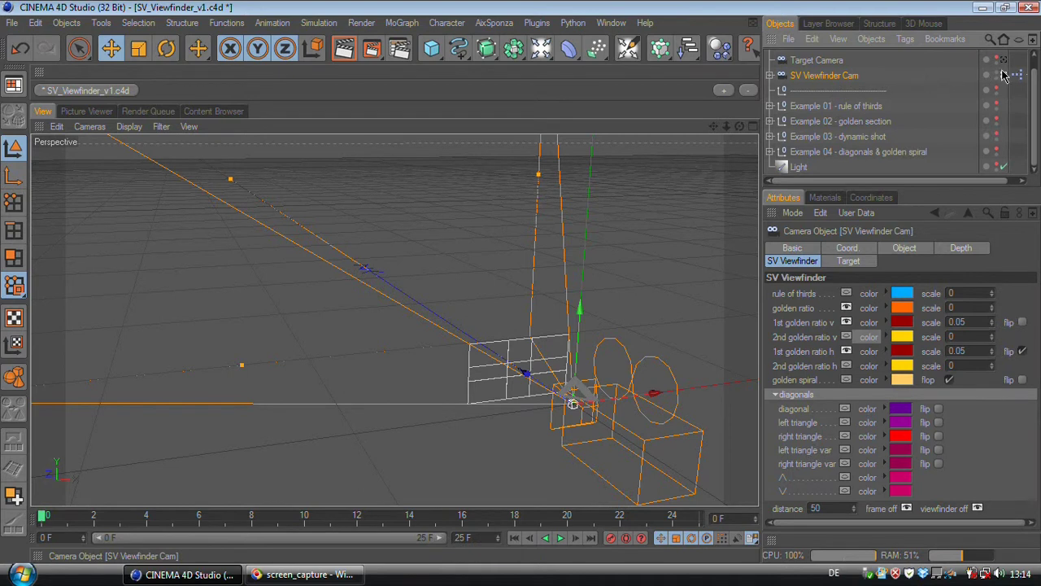
- Create a new empty scene and add a plain Camera to it
click(15, 22)
click(33, 46)
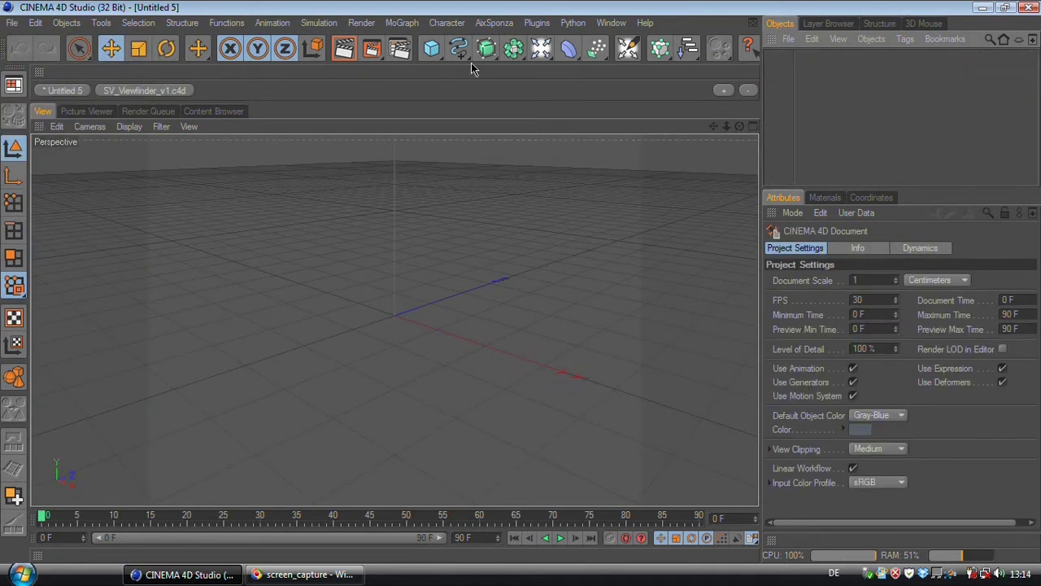
click(541, 48)
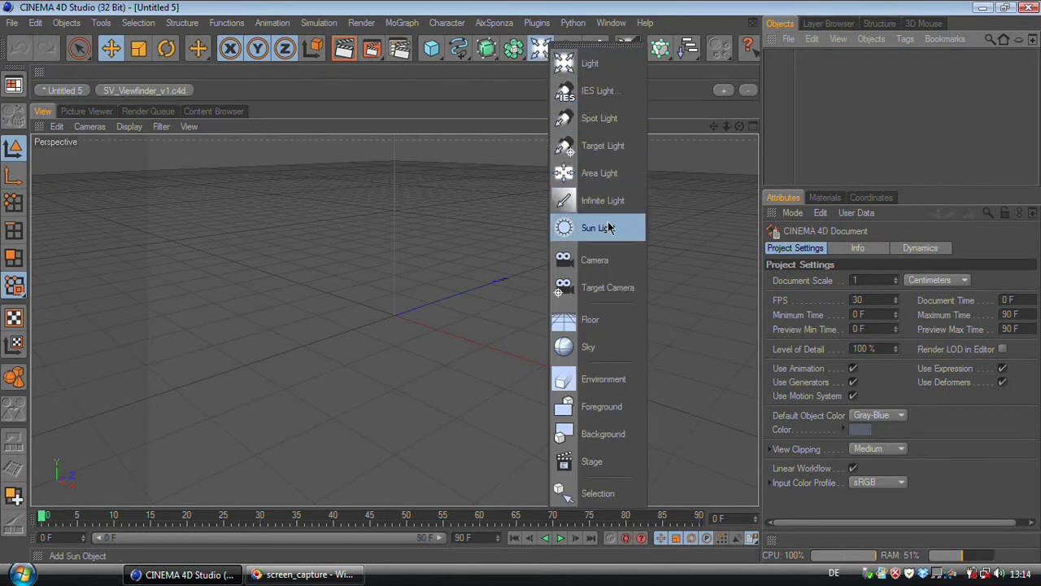
click(606, 258)
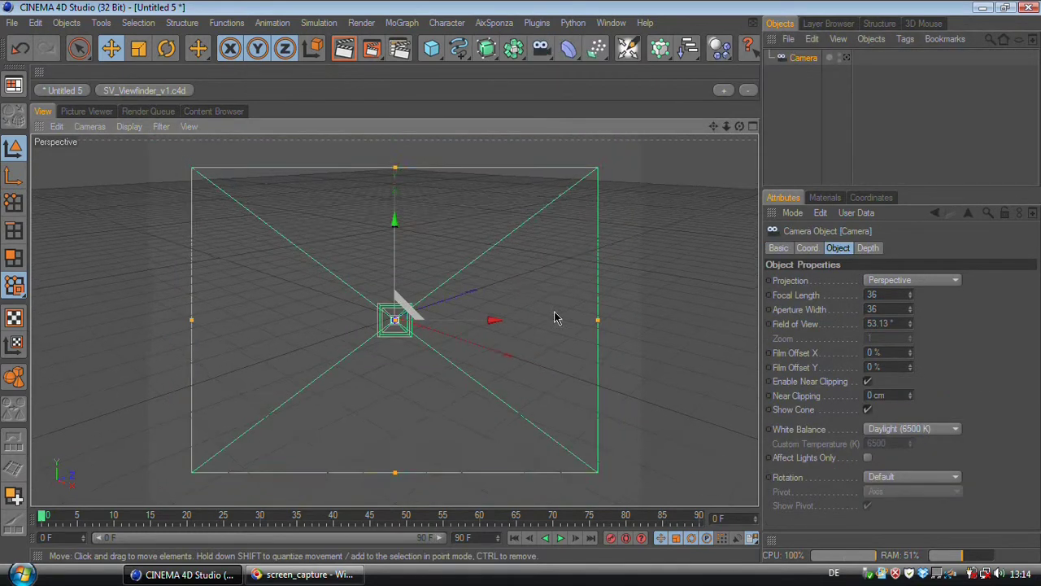
mouse_move(554, 317)
alt+mouse_down()
mouse_move(521, 288)
mouse_move(646, 233)
mouse_move(561, 309)
mouse_move(505, 312)
mouse_move(543, 317)
alt+mouse_up()
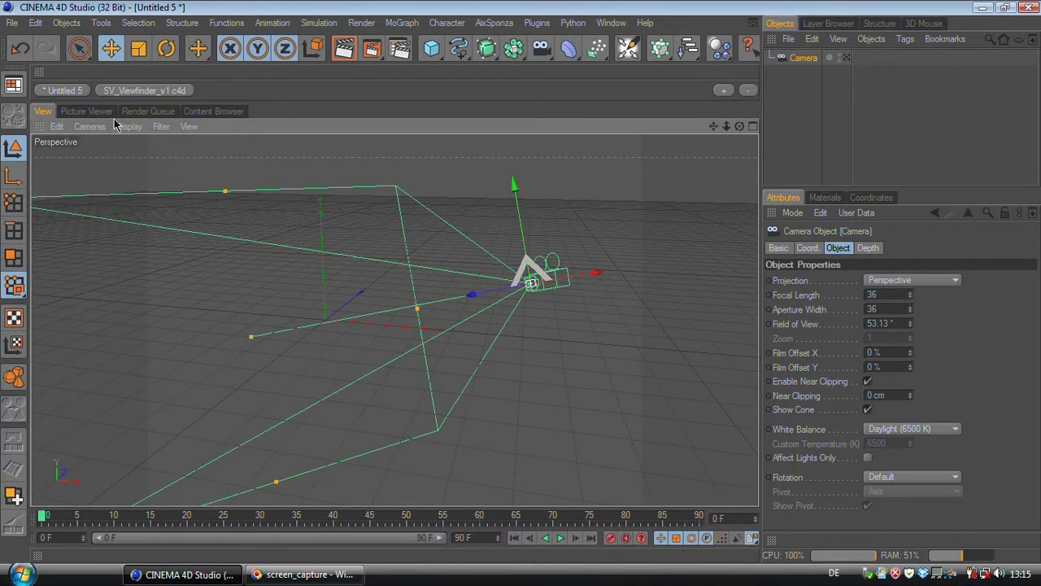
- Paste the SV Viewfinder Cam copied from SV_Viewfinder_v1.c4d into Untitled 5 and select its XPresso tag
click(137, 90)
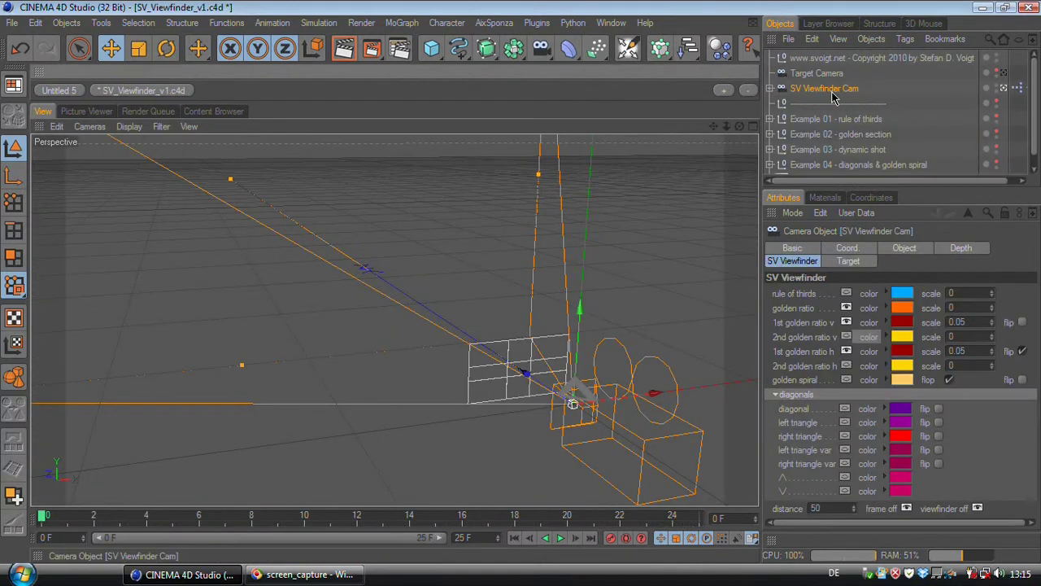
click(58, 90)
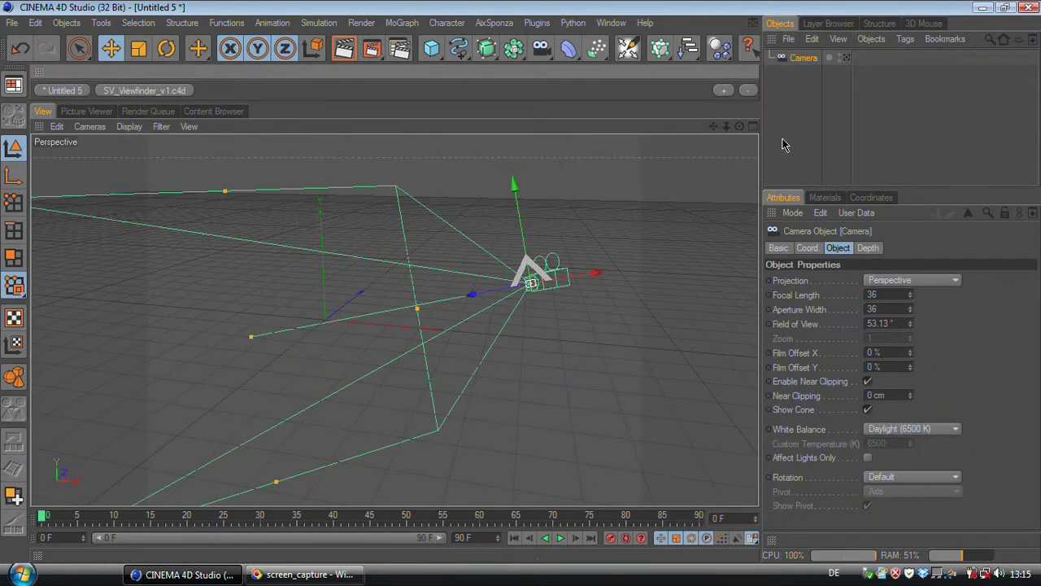
key(ctrl+v)
click(900, 58)
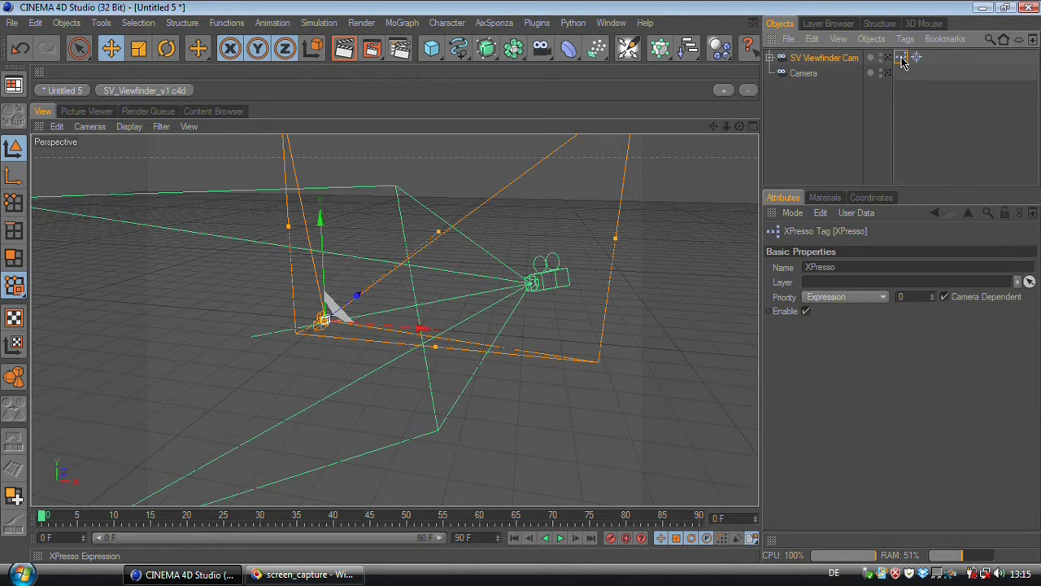
- Open the viewfinder's XPresso graph and drop the scene's Render Settings into its render node
double_click(901, 58)
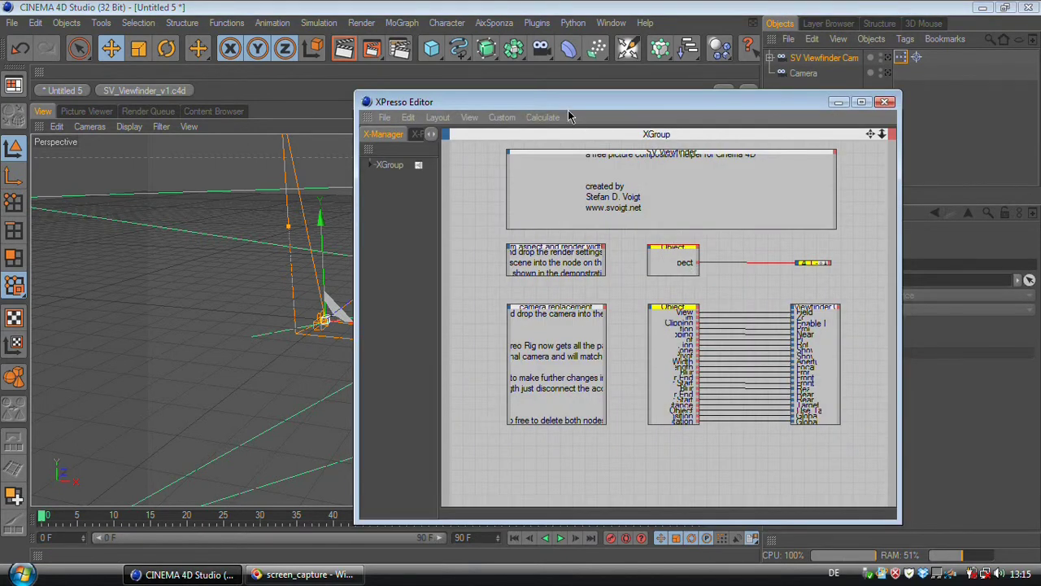
drag(568, 110, 673, 109)
drag(461, 271, 539, 271)
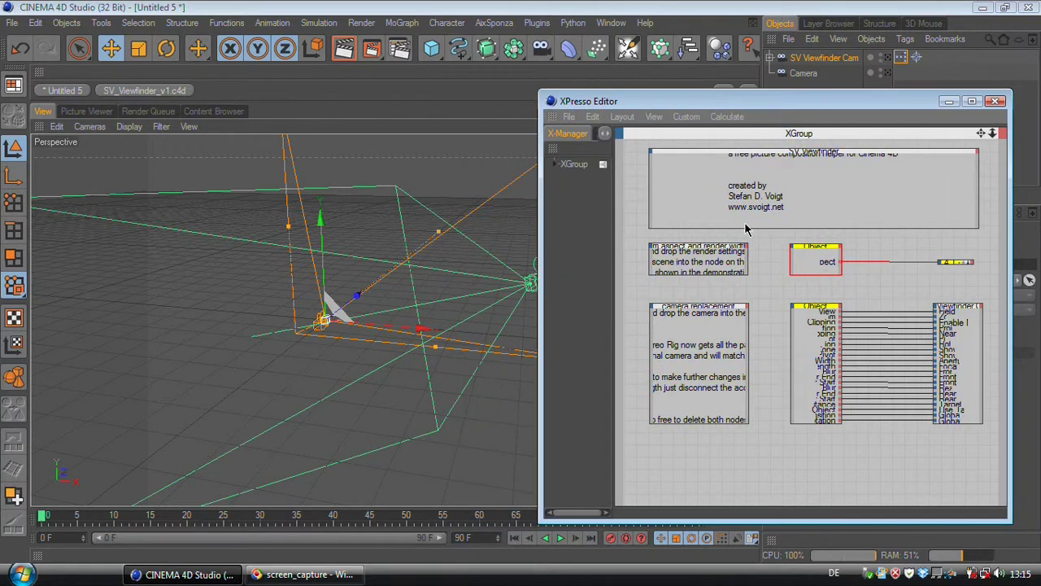
click(400, 49)
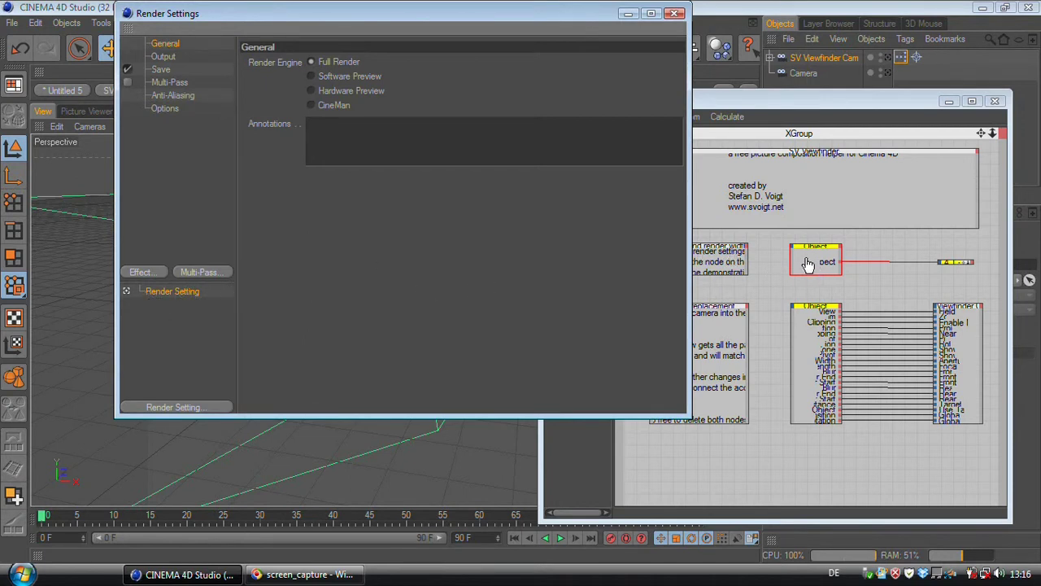
drag(808, 264, 808, 265)
click(628, 13)
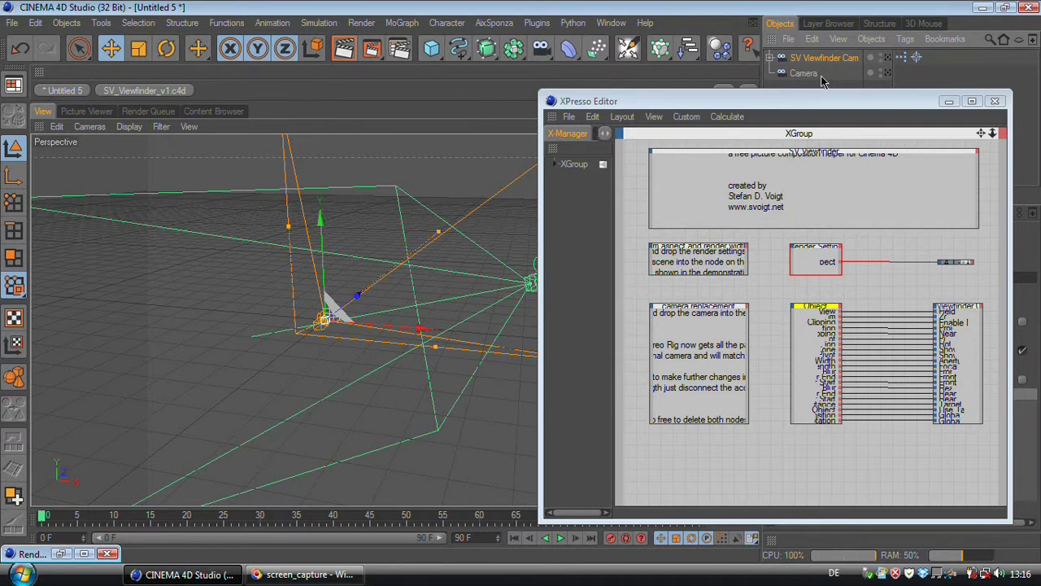
- Make SV Viewfinder Cam a child of the new Camera in the Object Manager
drag(757, 106, 816, 122)
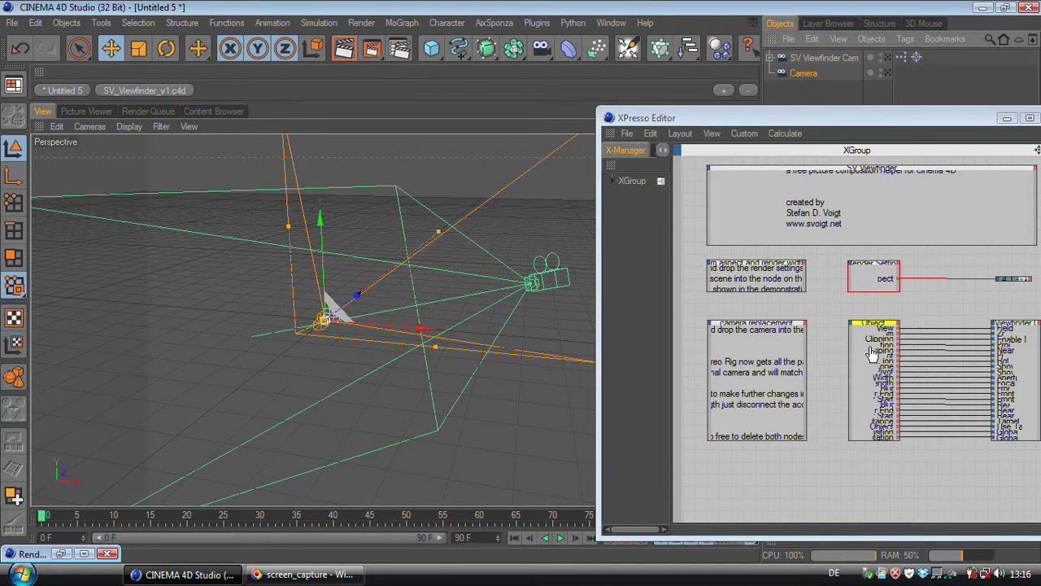
click(536, 277)
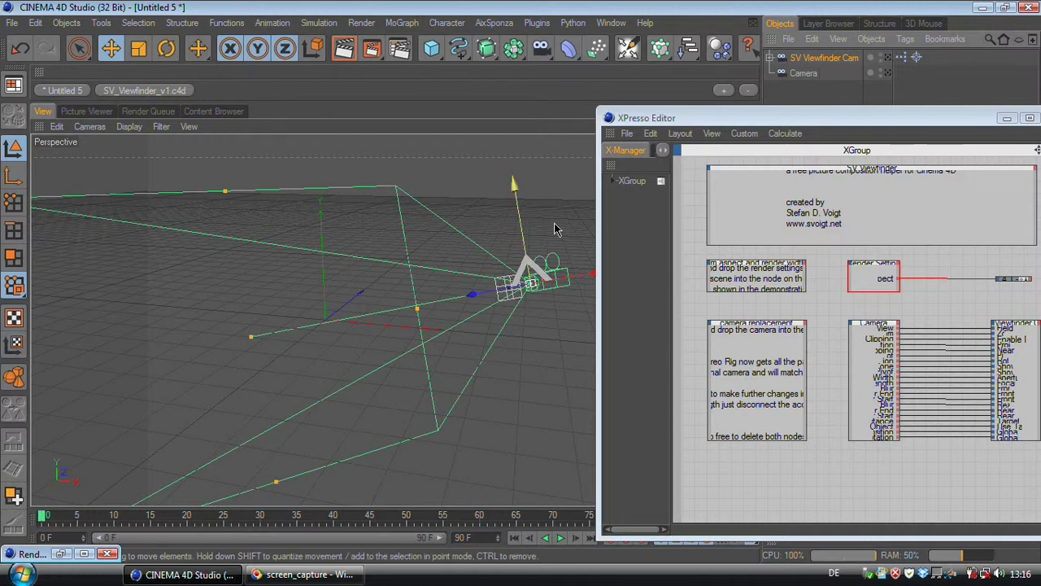
mouse_move(813, 63)
mouse_down()
mouse_move(819, 82)
mouse_move(804, 74)
mouse_up()
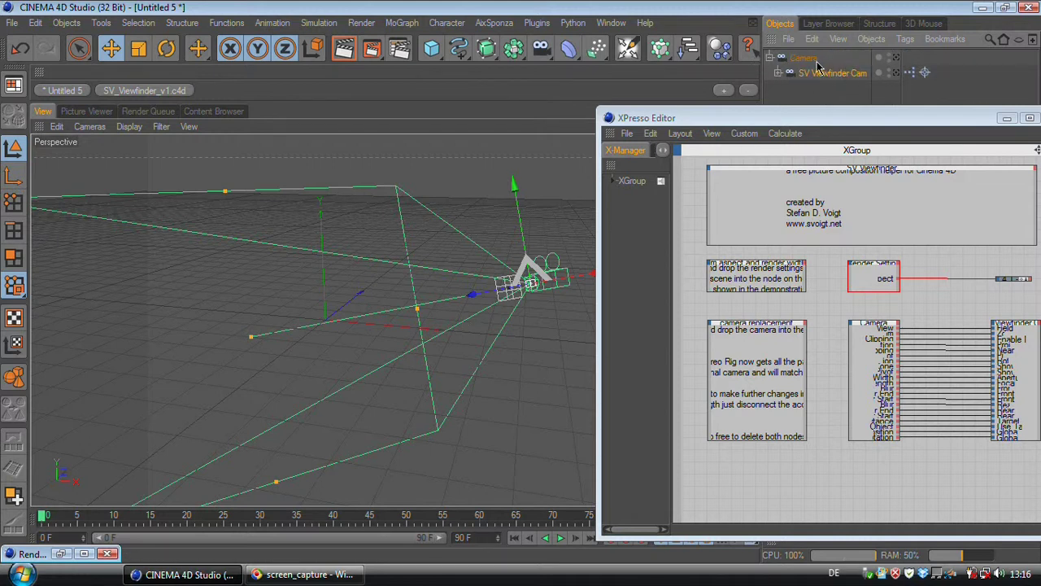
- Delete the camera and viewfinder matching nodes from the XPresso graph, then test-nudge the rig and undo it
drag(837, 309, 1003, 430)
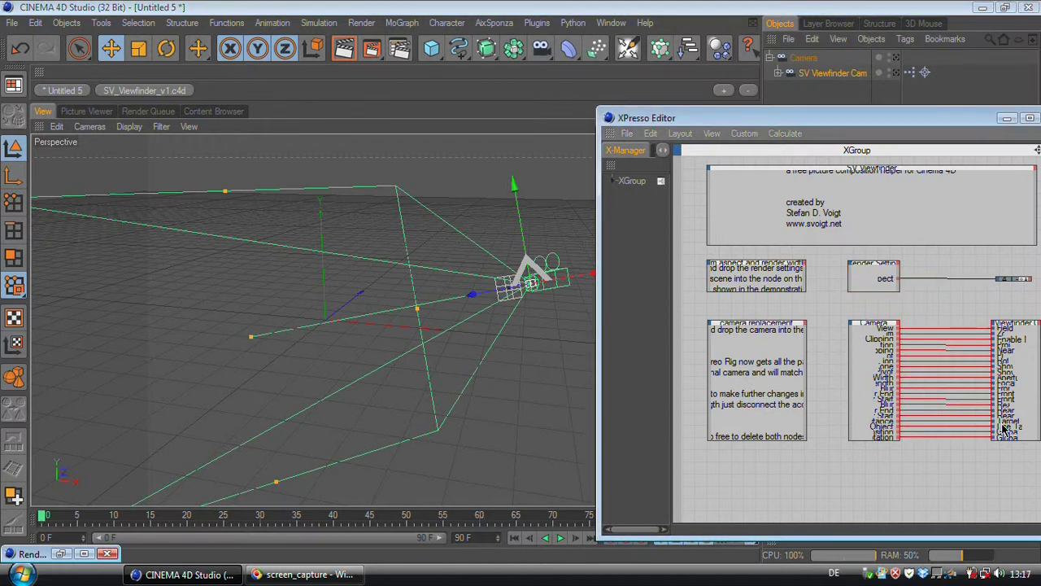
key(Delete)
click(827, 74)
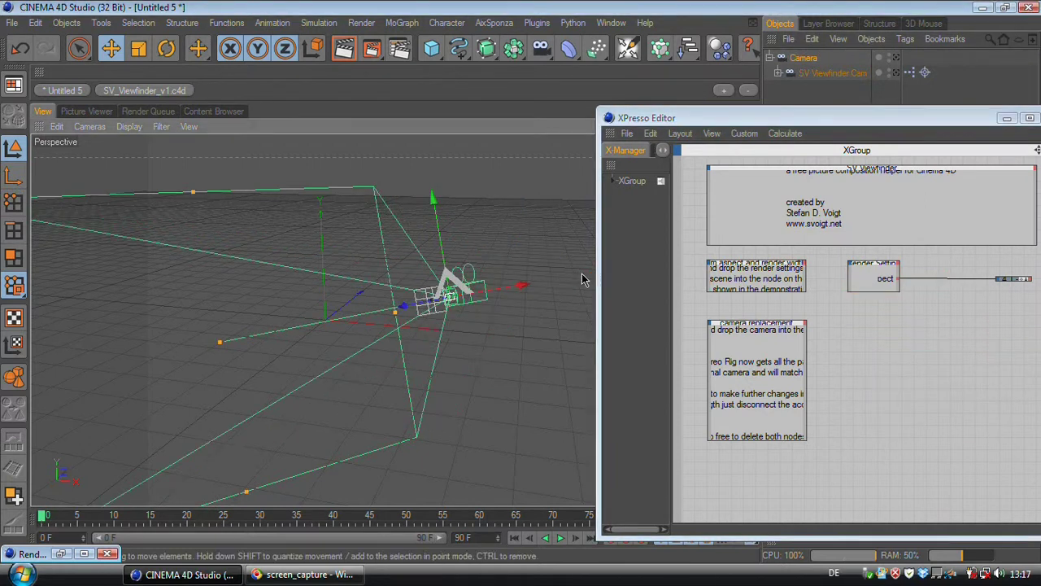
drag(582, 273, 511, 285)
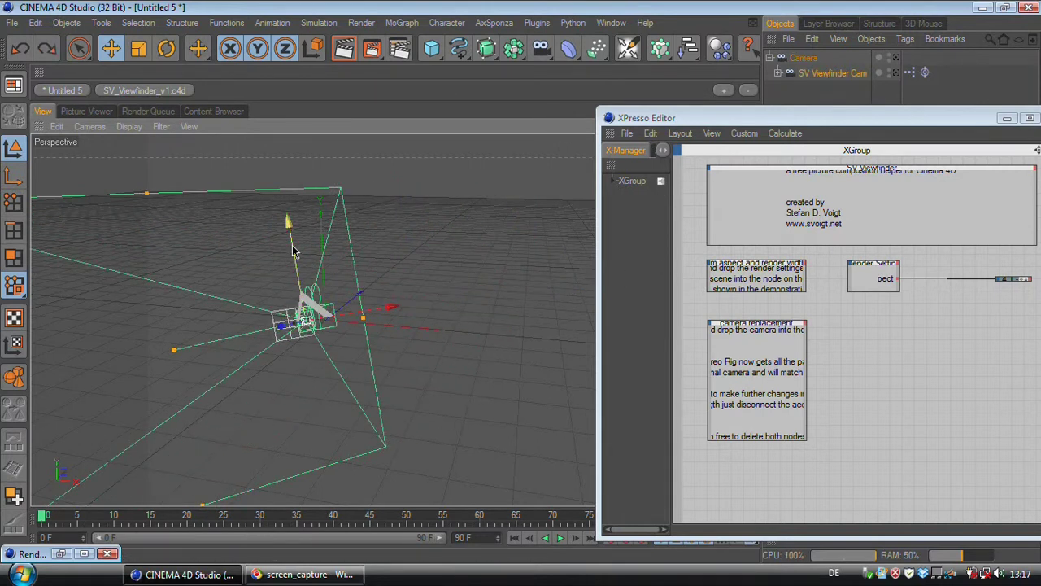
key(ctrl+y)
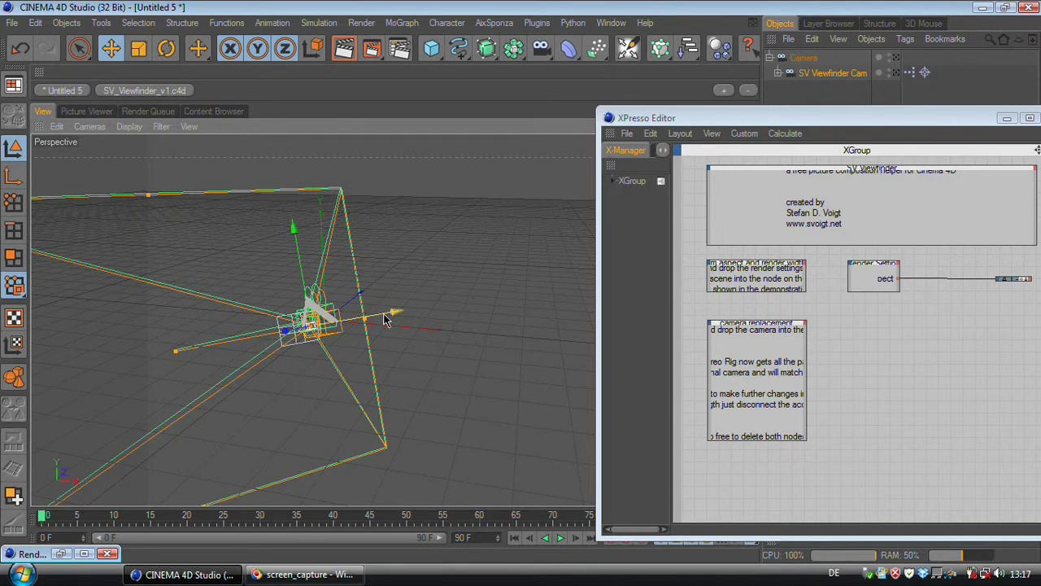
- In SV_Viewfinder_v1.c4d, delete the Target Camera and Viewfinder nodes from the viewfinder's XPresso graph
click(134, 90)
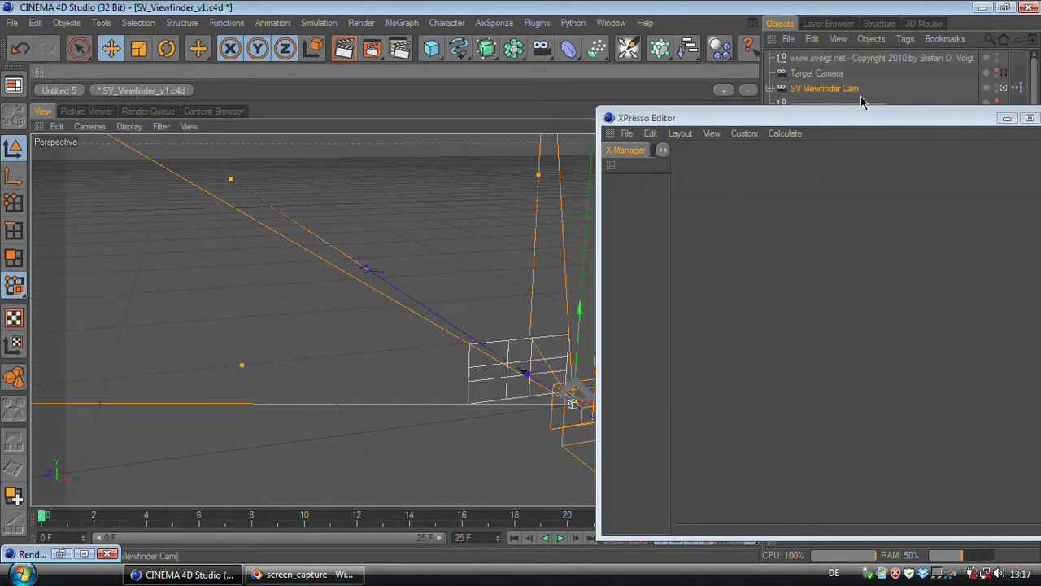
drag(881, 123, 558, 130)
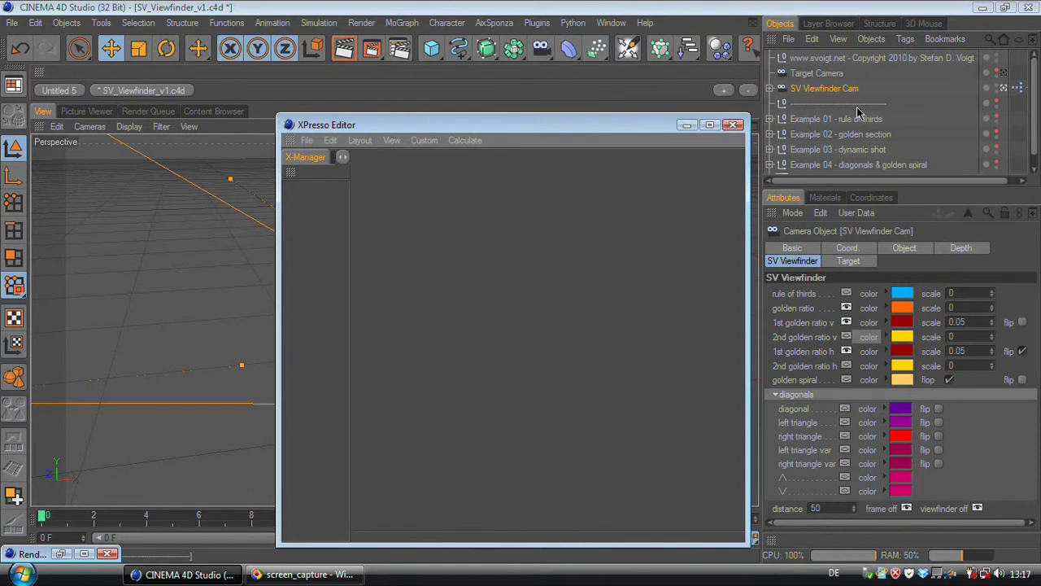
click(1019, 90)
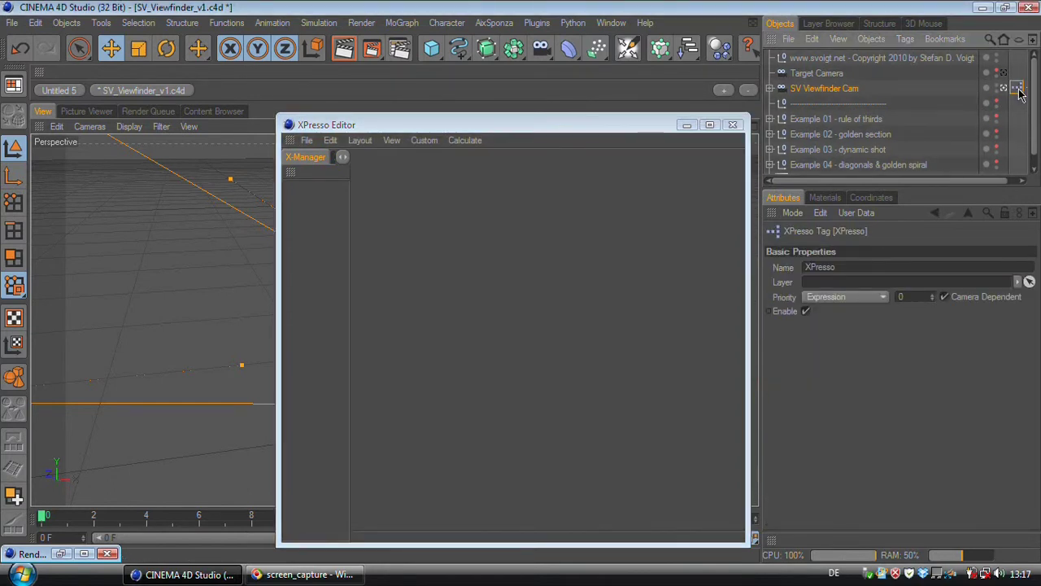
double_click(1019, 90)
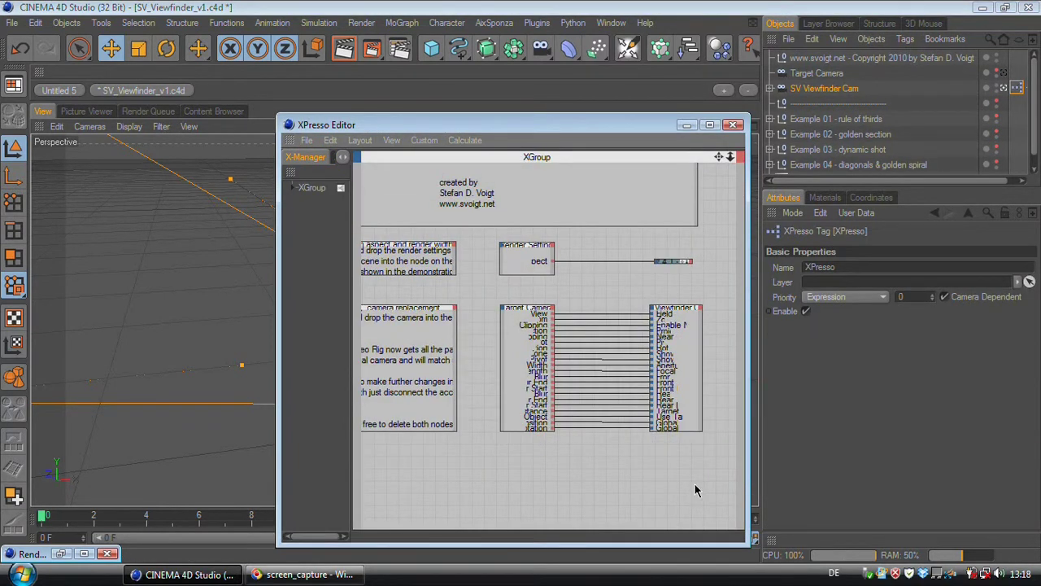
drag(695, 489, 497, 344)
key(Delete)
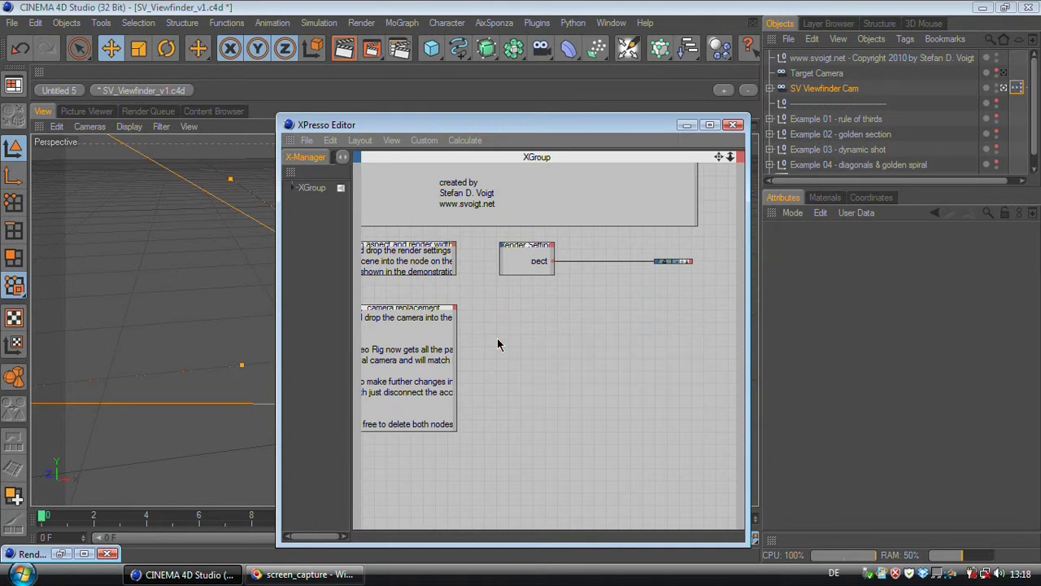
- Move the camera rig about 50 cm left, rotate it slightly, then select SV Viewfinder Cam
click(688, 125)
mouse_move(612, 398)
mouse_down()
mouse_move(574, 398)
mouse_move(600, 395)
mouse_up()
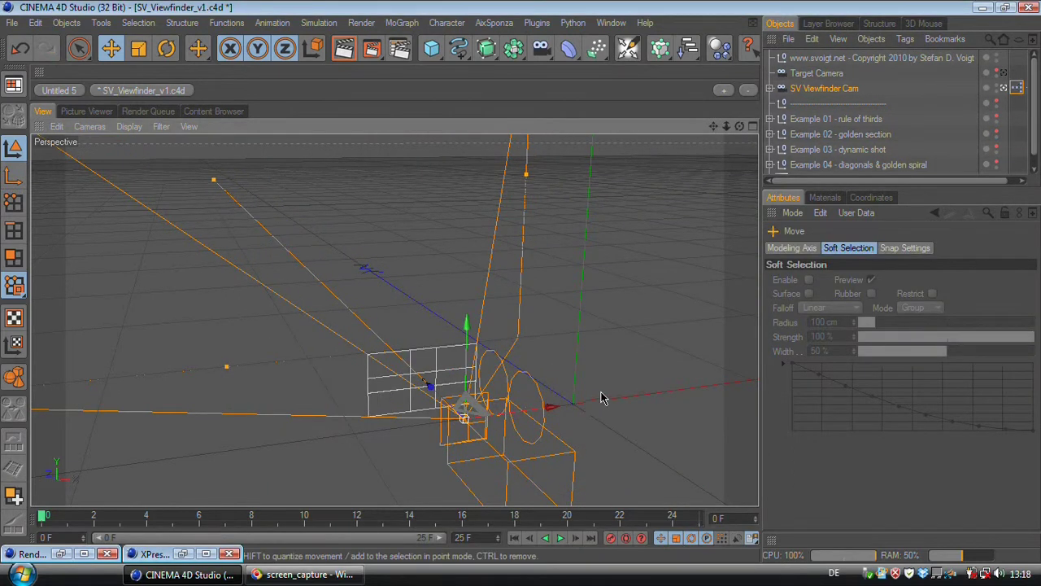
key(r)
drag(488, 390, 494, 439)
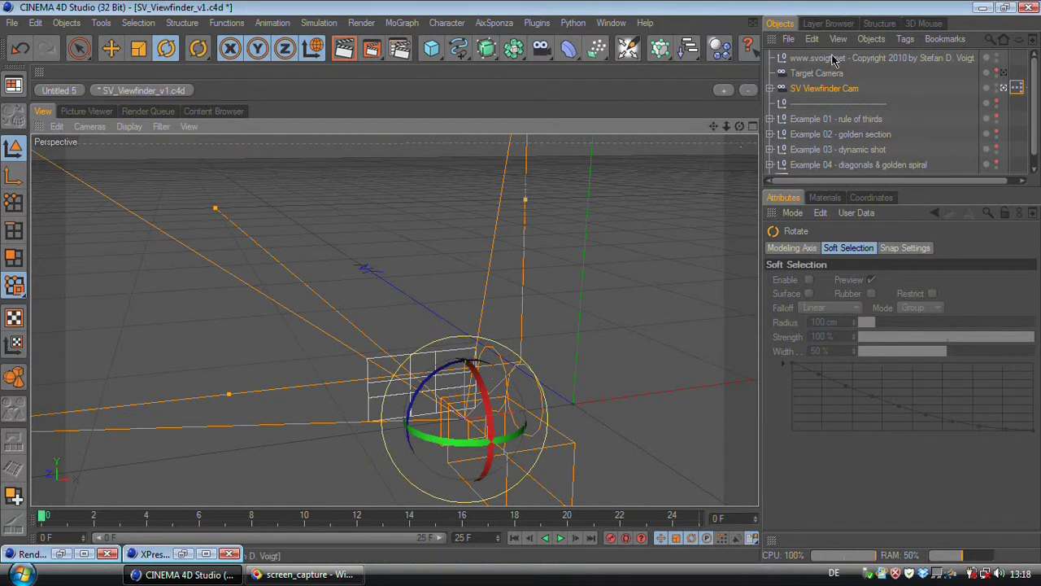
click(824, 87)
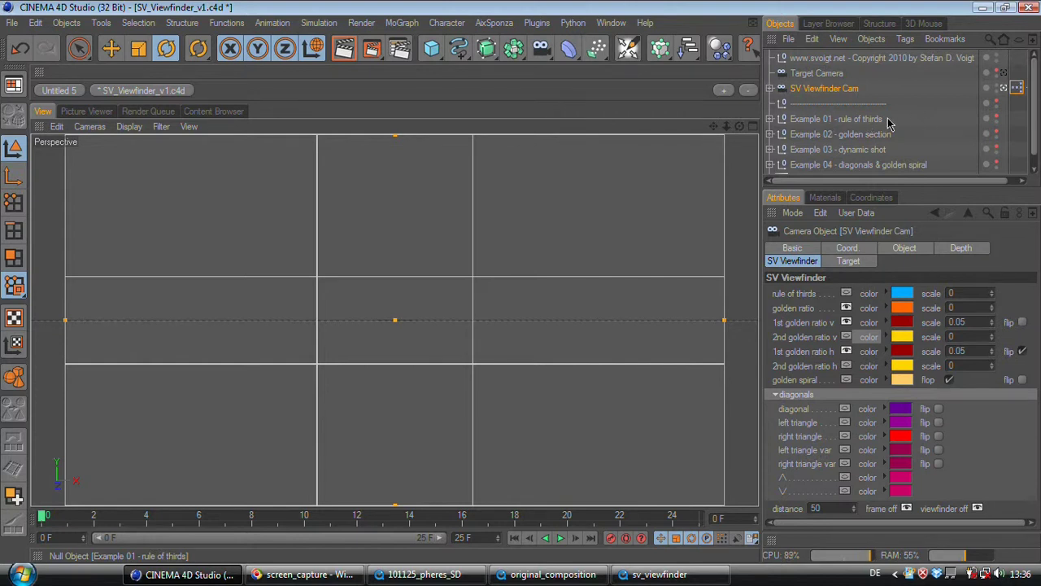
- Unhide and select the Example 01 - rule of thirds figures
click(936, 124)
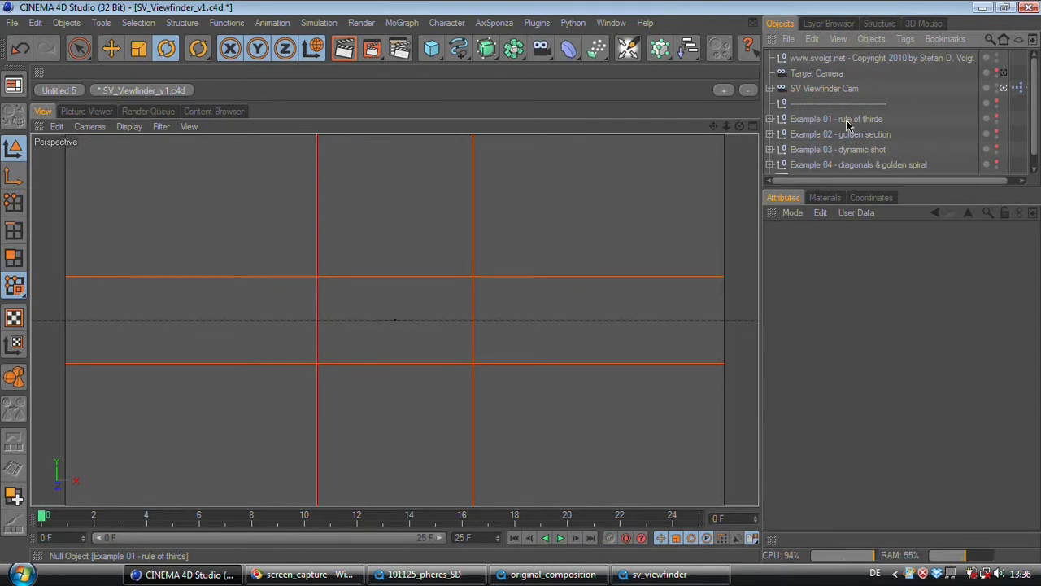
click(997, 119)
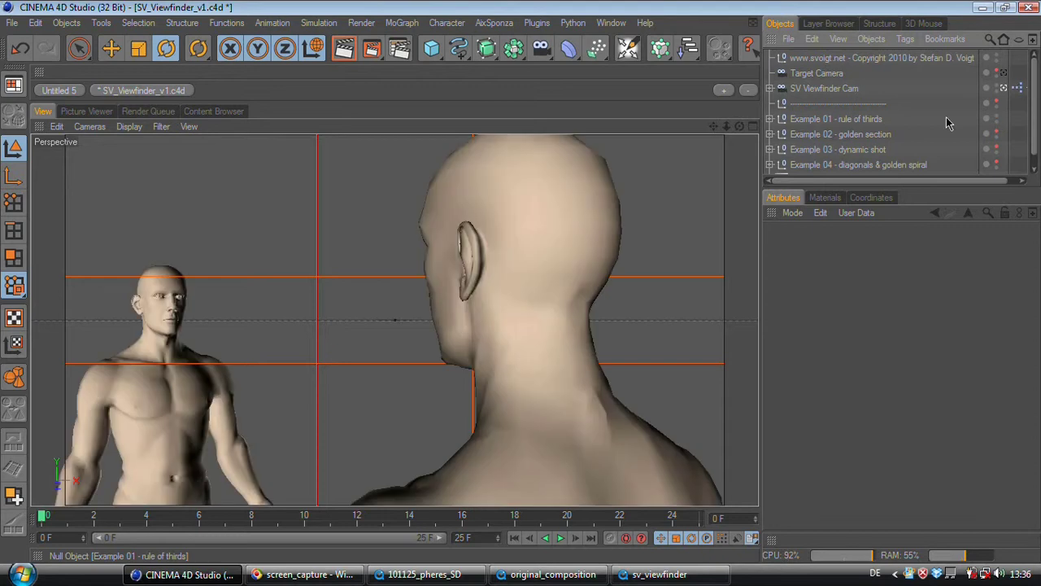
click(848, 120)
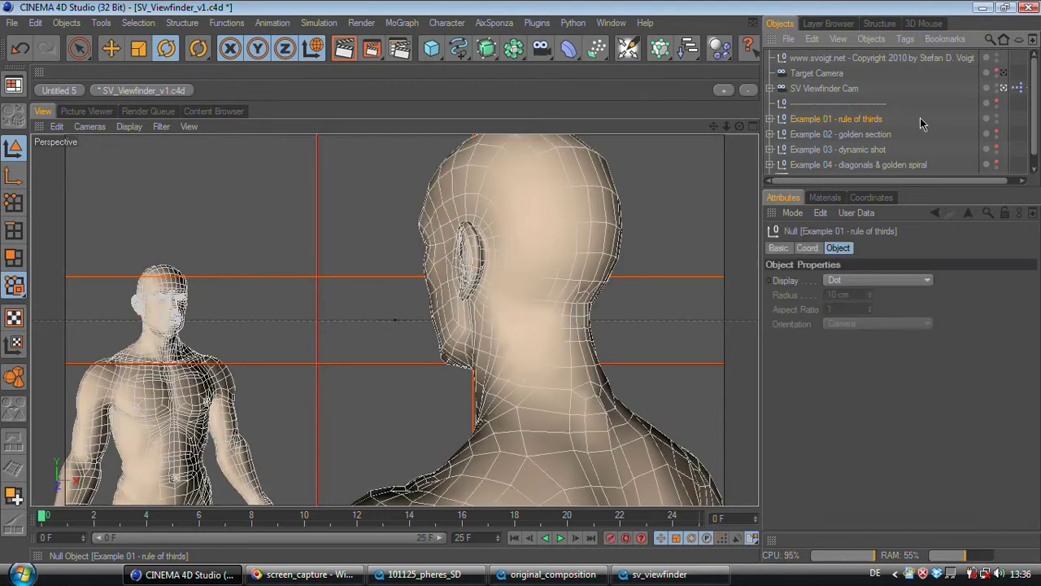
- On SV Viewfinder Cam, replace the golden ratio overlay with rule of thirds and set distance to 10
click(822, 88)
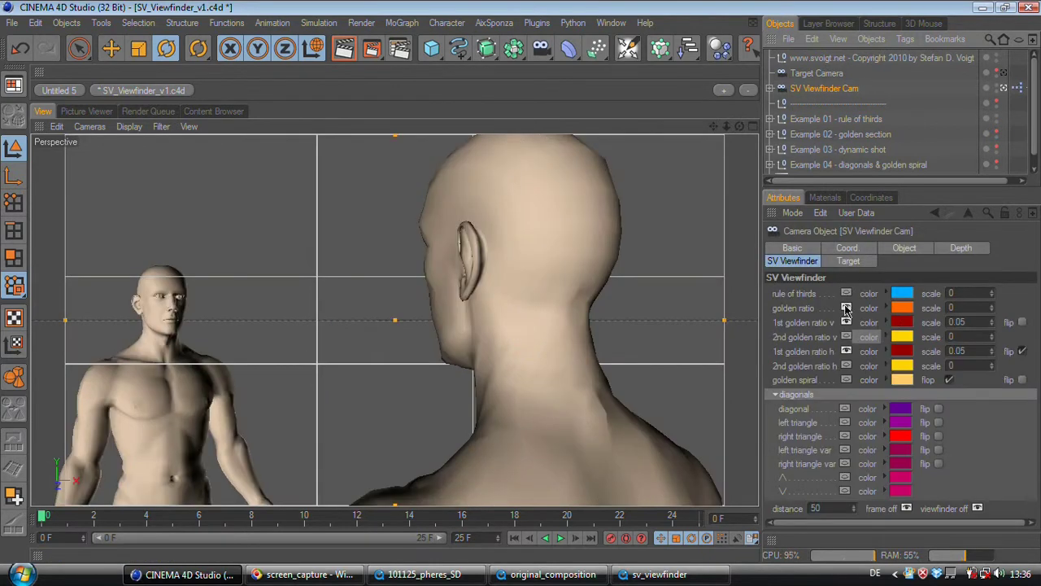
click(846, 308)
click(846, 292)
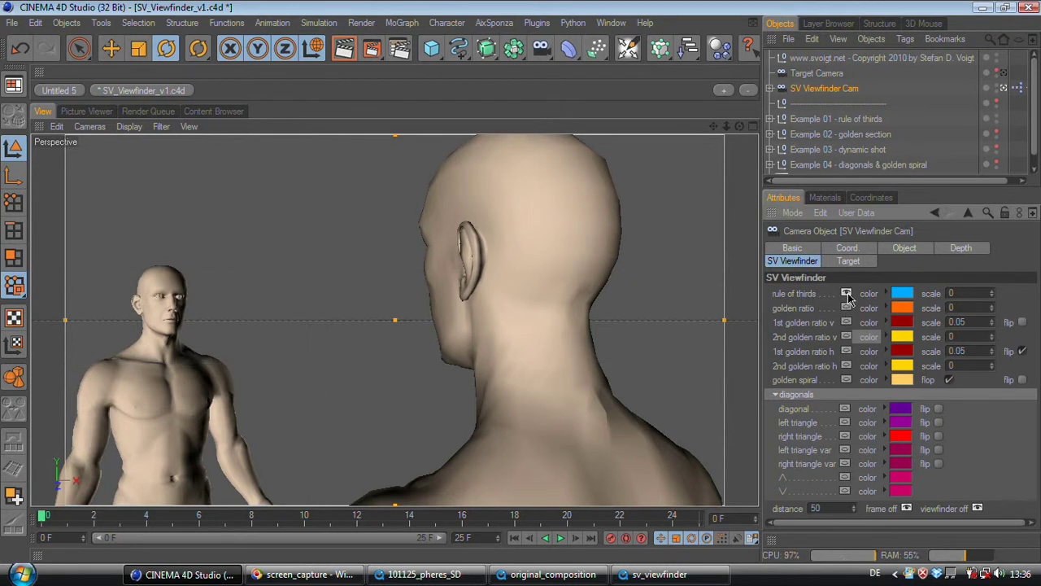
click(828, 503)
text(10)
key(Return)
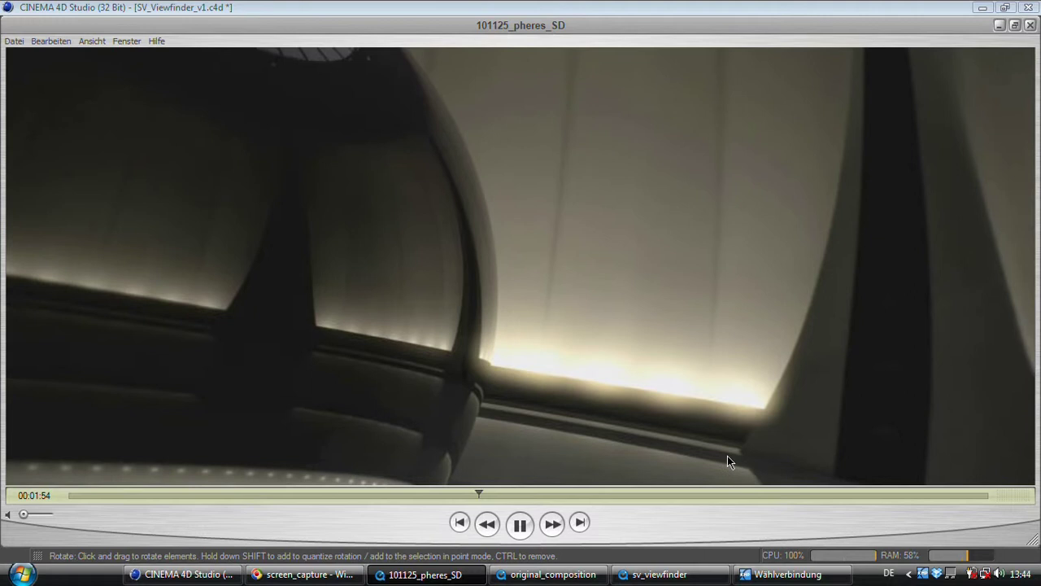
- Pause the 101125_pheres_SD video and minimize it to reveal the original_composition clip
click(521, 525)
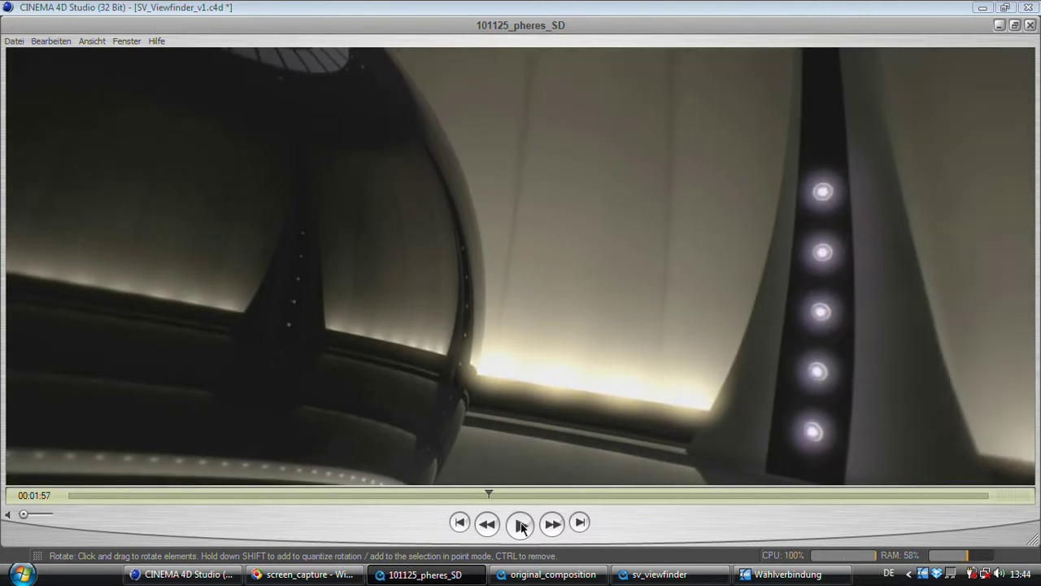
click(1000, 26)
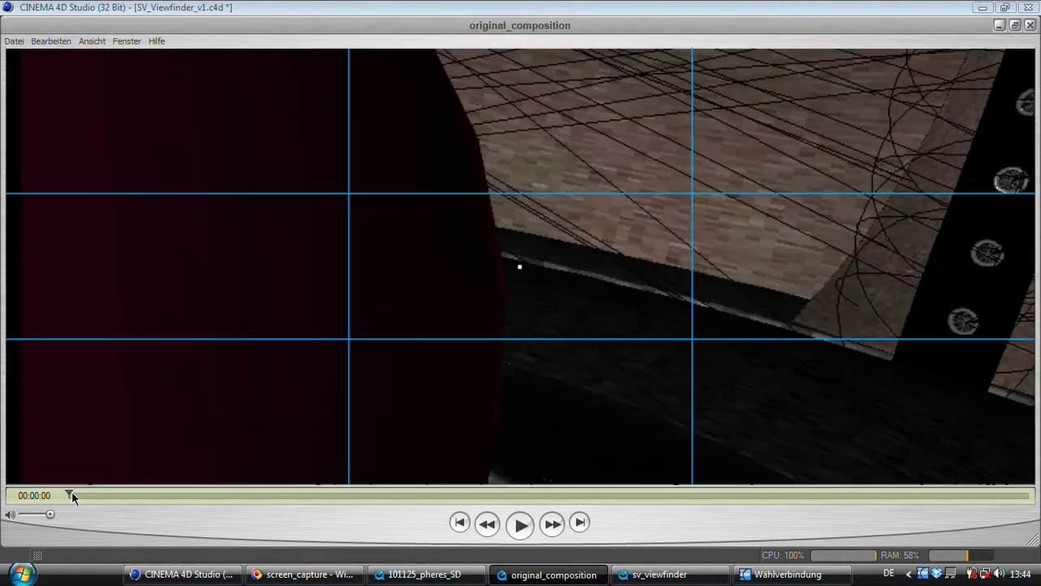
- Scrub the original_composition clip from 00:00:00 past 3, 7 and 10 seconds to its end
mouse_move(69, 496)
mouse_down()
mouse_move(130, 495)
mouse_move(69, 494)
mouse_up()
drag(69, 494, 459, 501)
drag(518, 496, 650, 495)
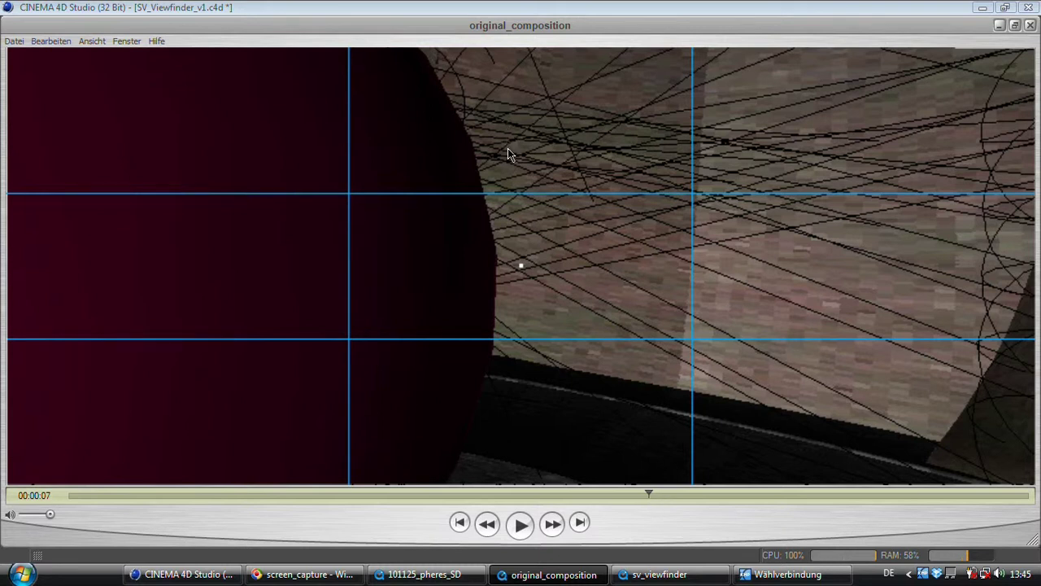
drag(649, 494, 1033, 498)
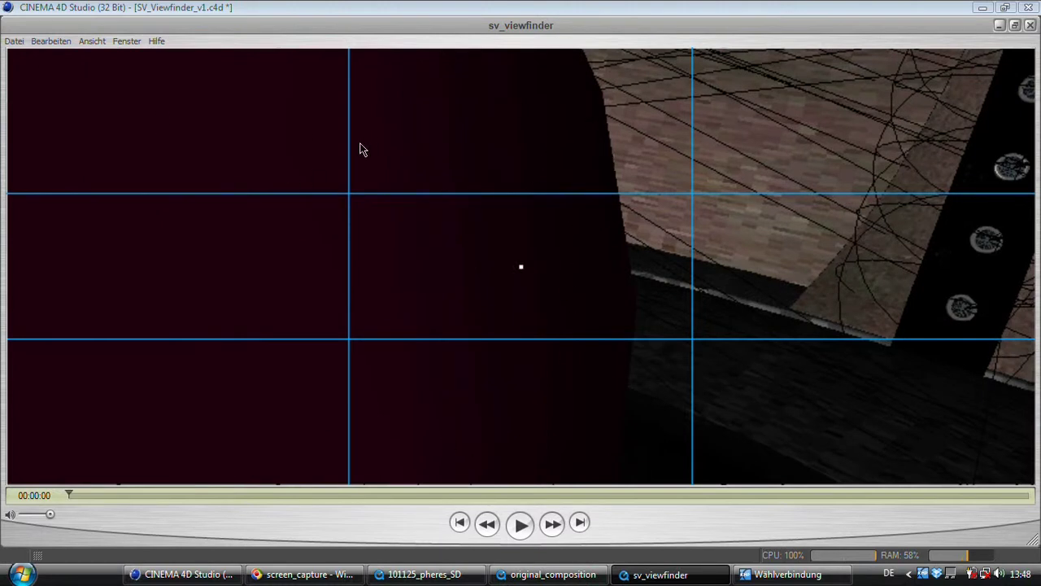
- Scrub the sv_viewfinder clip from the start past 2 seconds and about 9 seconds to the end
drag(72, 496, 721, 492)
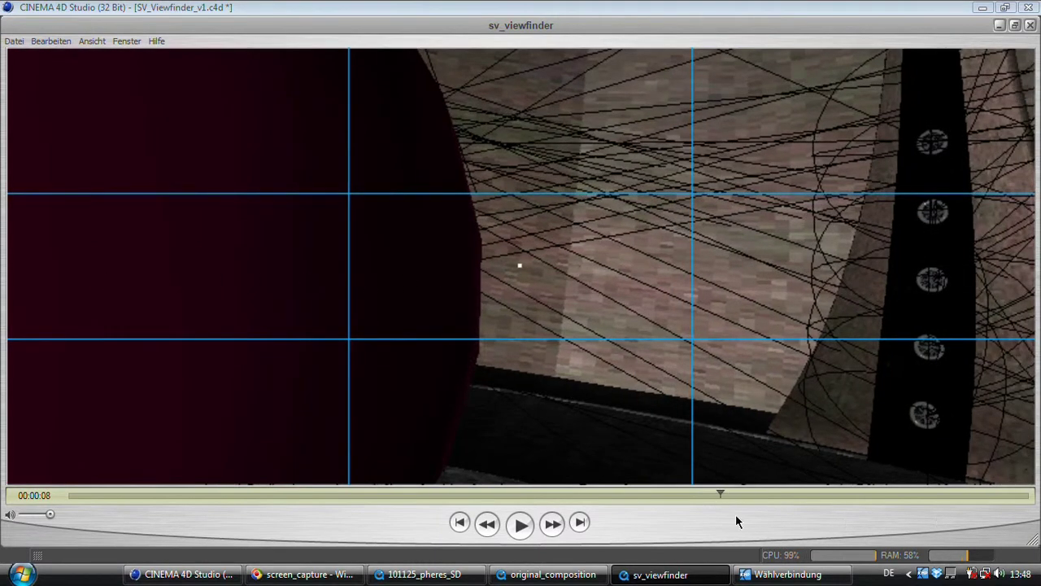
drag(726, 492, 1027, 494)
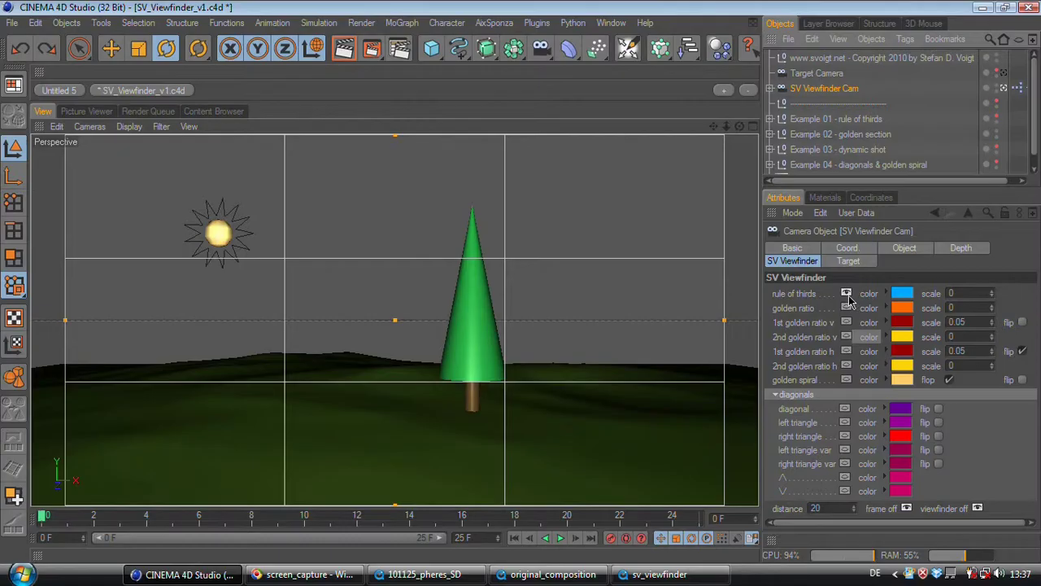
- Toggle the golden ratio overlay on and off, then enable the 1st and 2nd golden ratio v guides
click(846, 309)
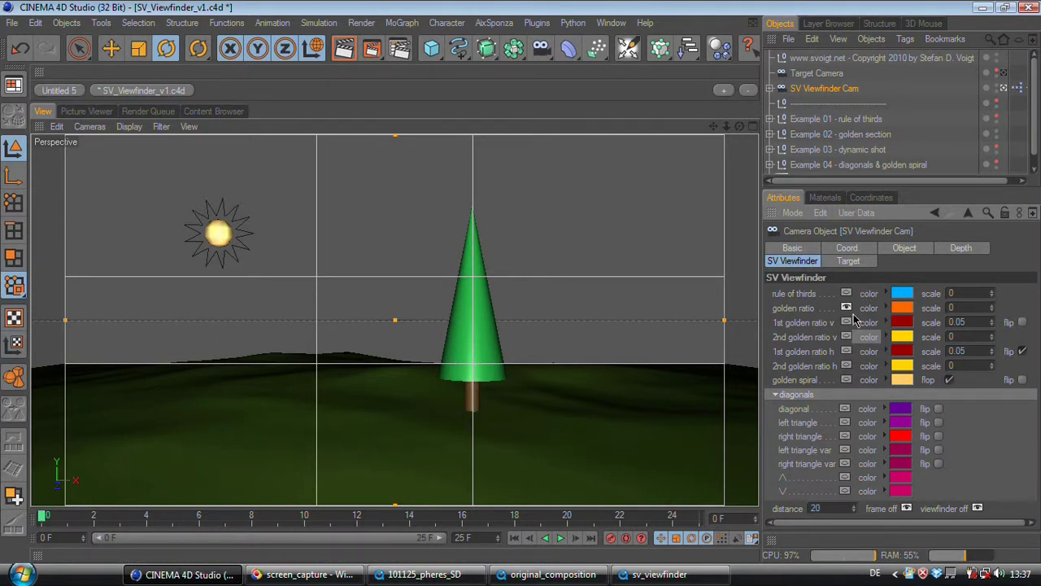
click(847, 308)
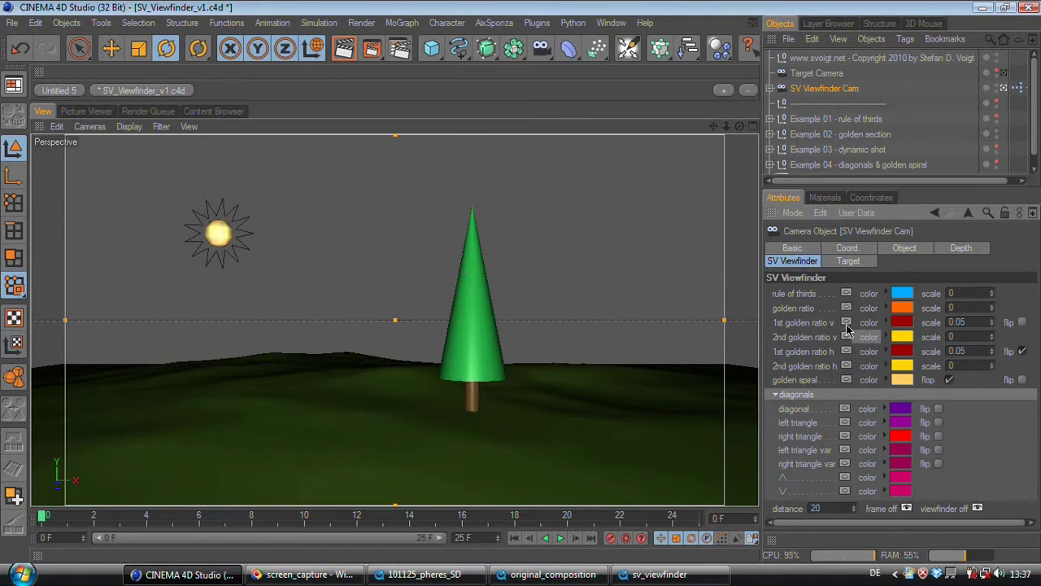
click(846, 322)
click(846, 337)
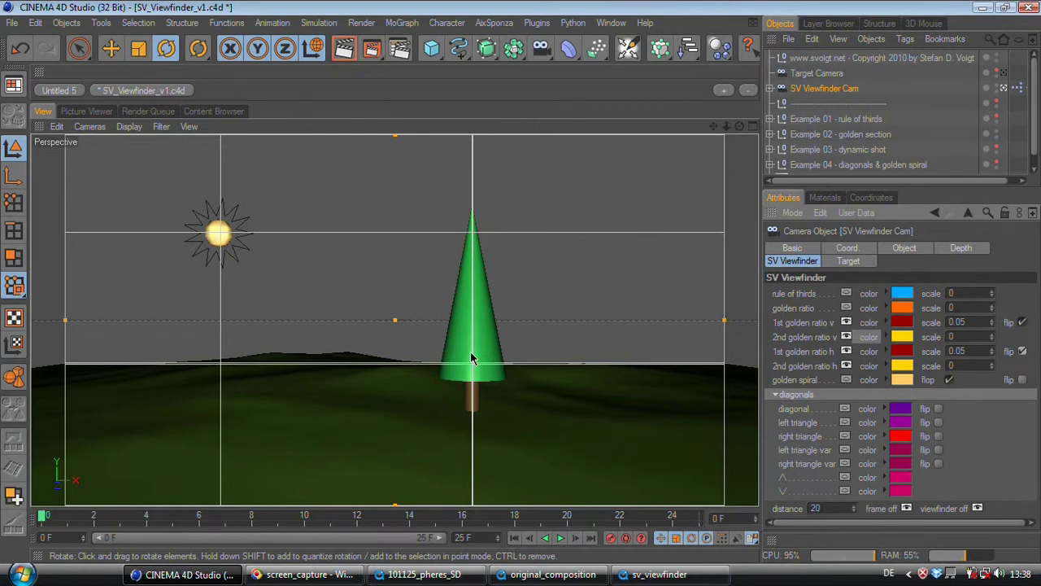
- Hide Example 02, show Example 03, and swap golden ratio h for diagonal, left and right triangle guides
click(997, 147)
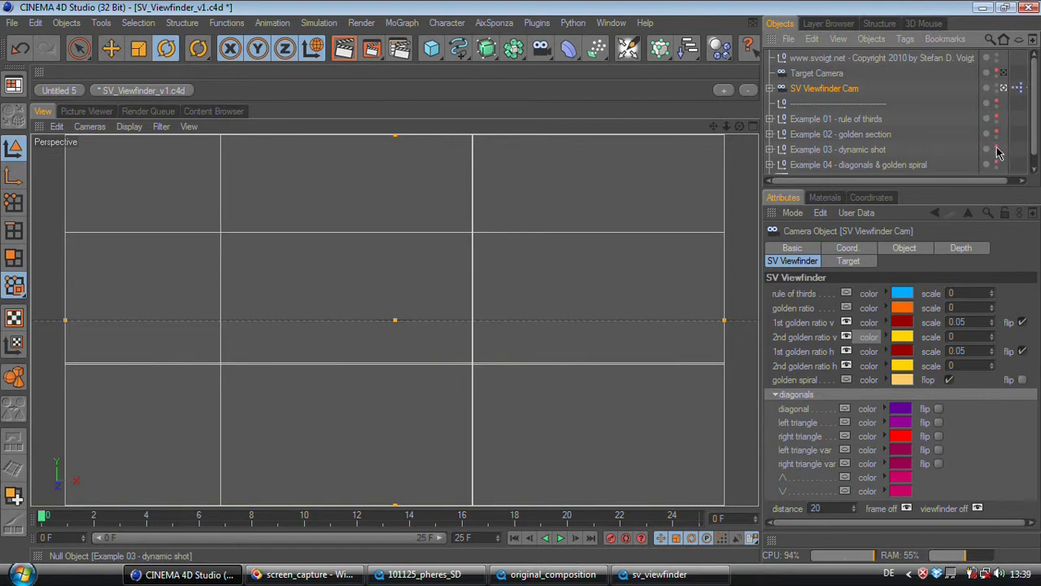
click(998, 149)
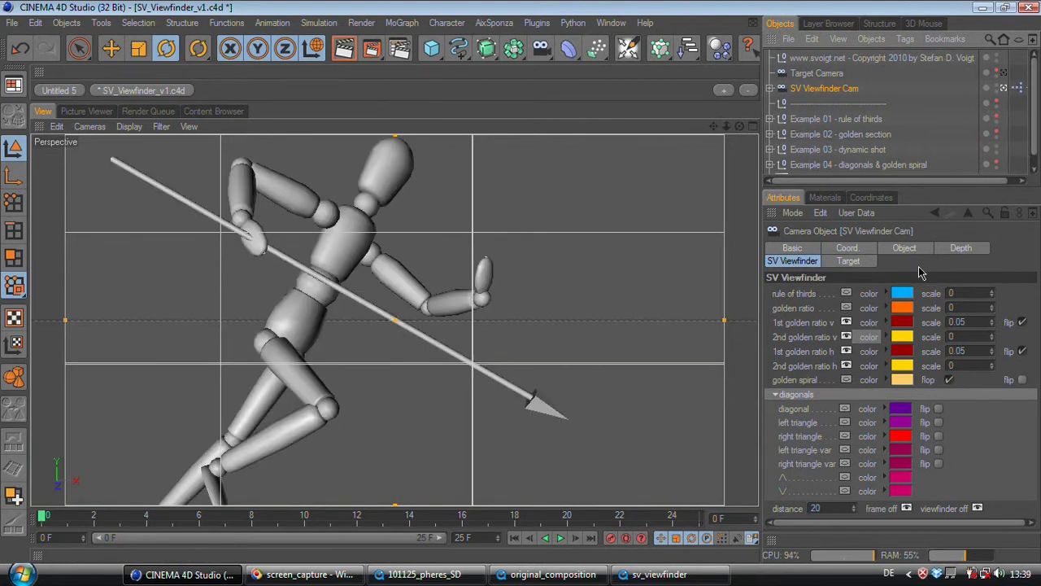
click(848, 362)
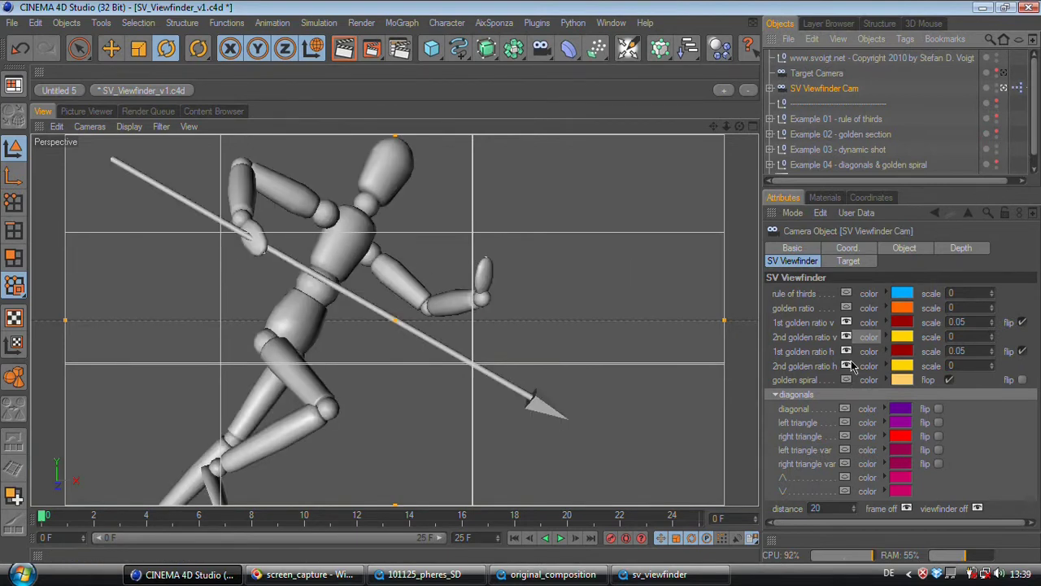
click(845, 409)
click(845, 422)
click(845, 436)
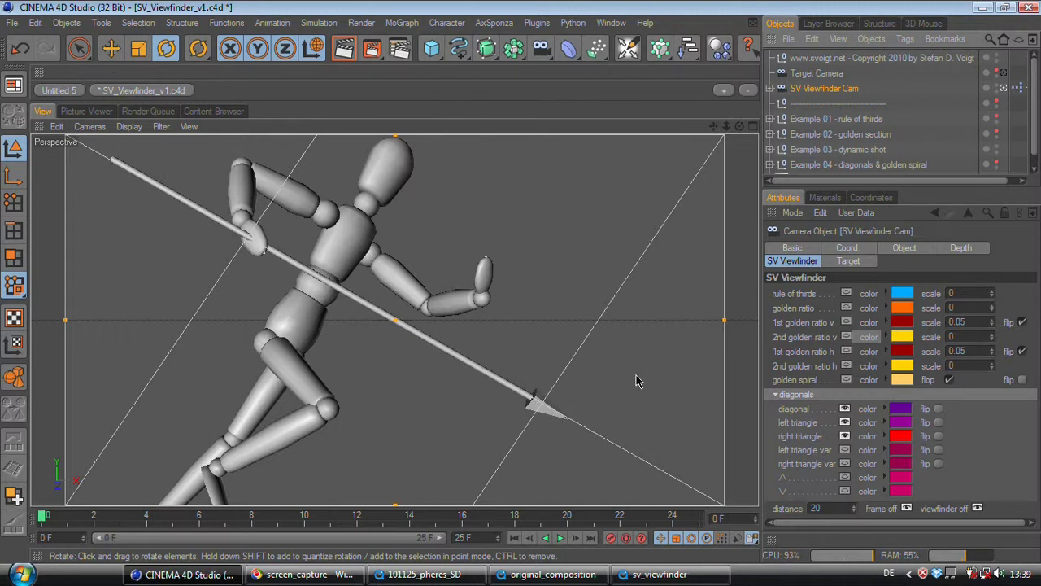
scroll(999, 141, down, 1)
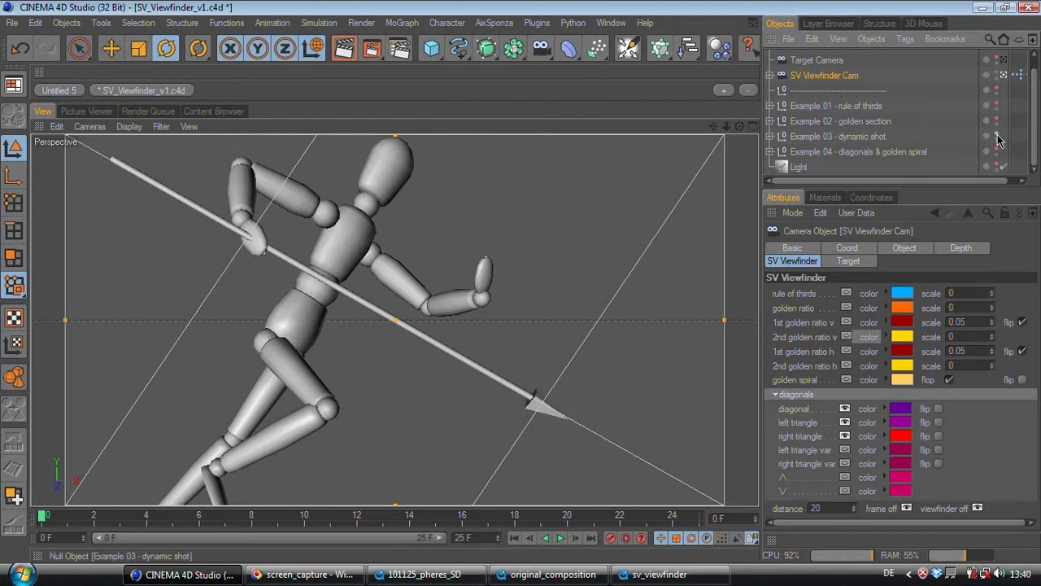
- Switch from Example 03 to Example 04, then flip the right-triangle and diagonal guides
click(997, 135)
click(997, 152)
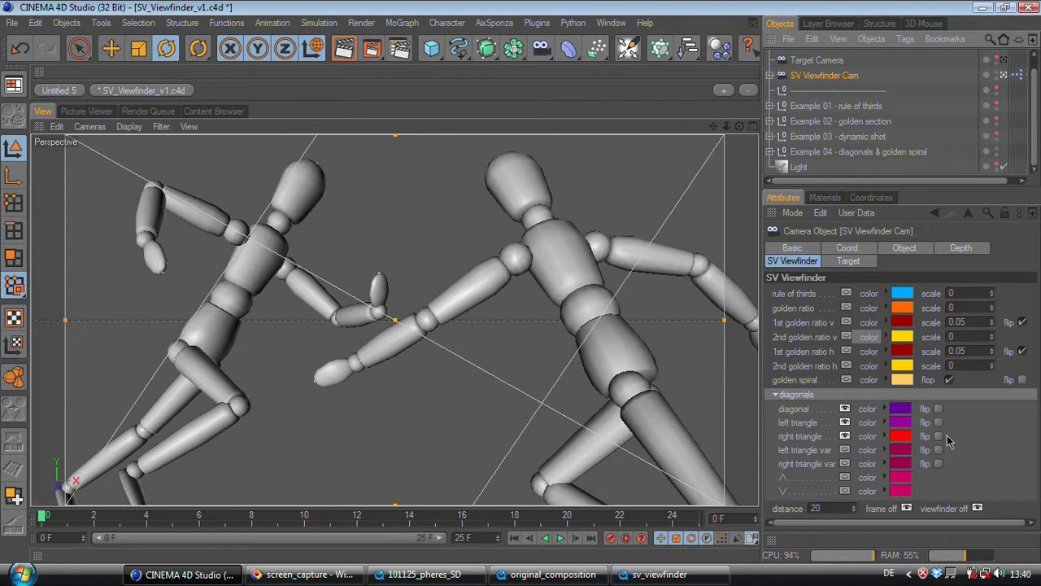
click(938, 437)
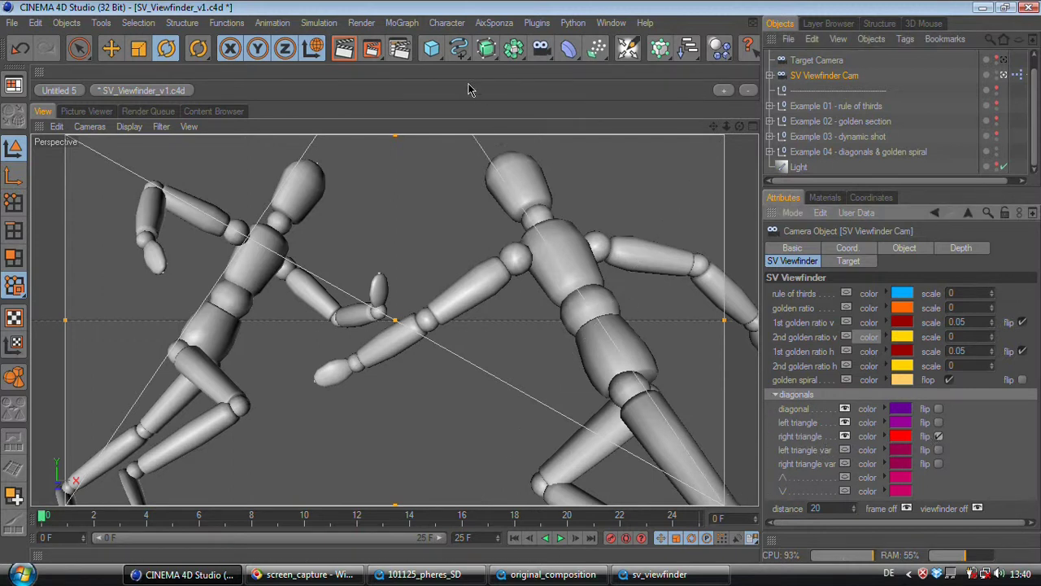
click(846, 410)
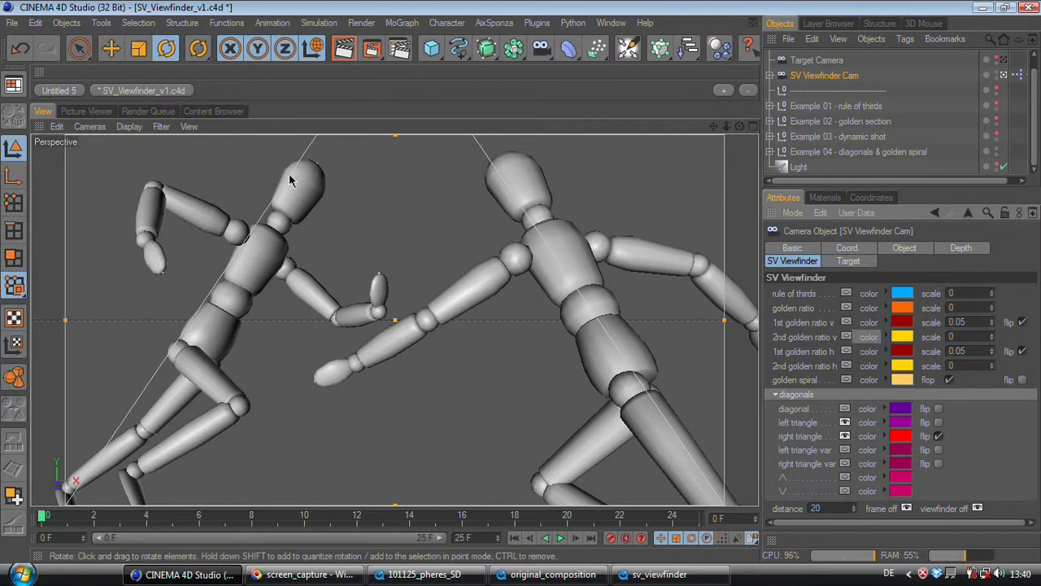
click(845, 408)
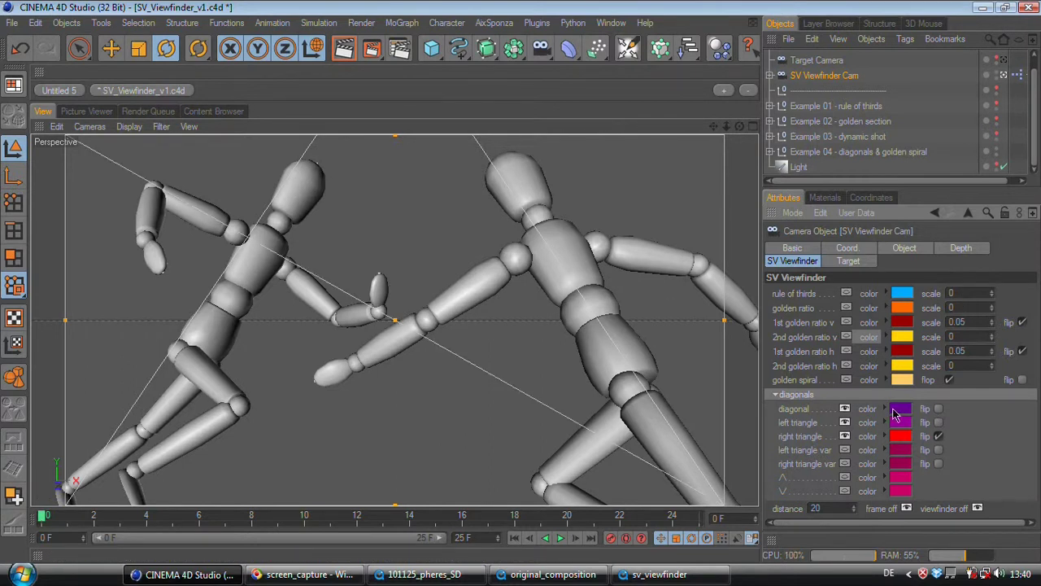
click(939, 410)
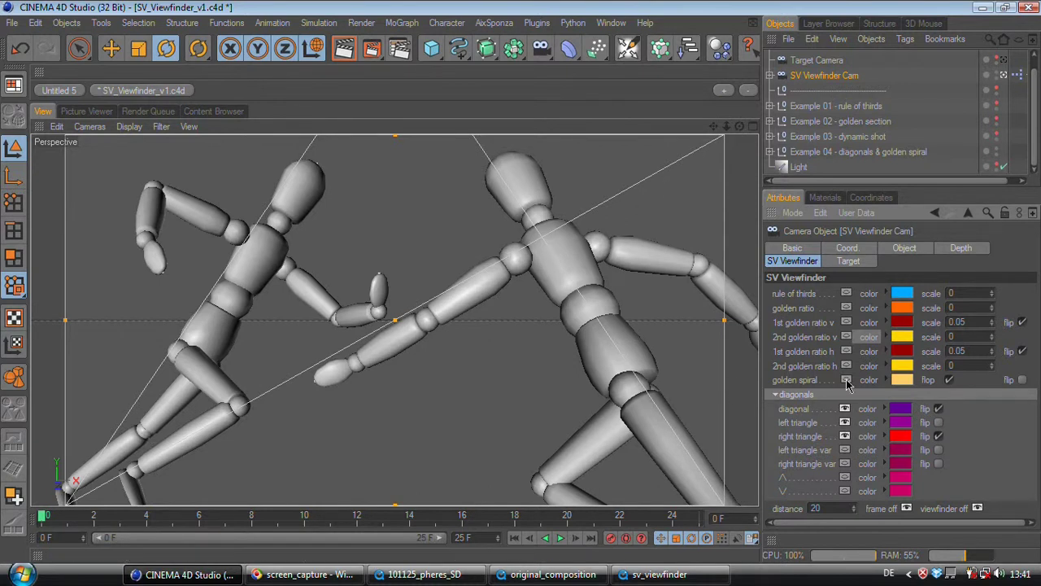
- Enable the golden spiral with flip checked and flop unchecked, and flip the left triangle guide
click(846, 381)
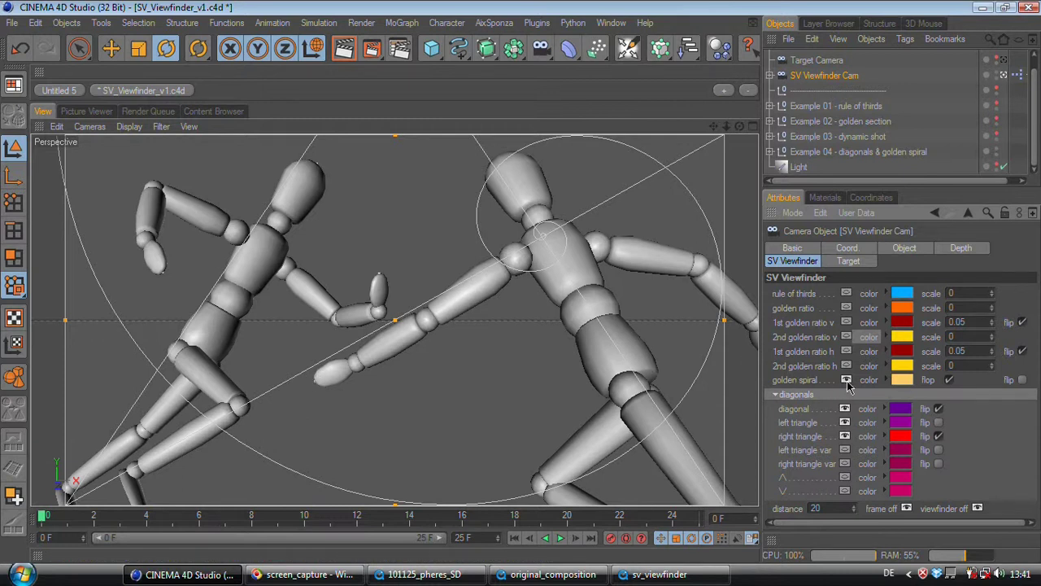
click(1022, 380)
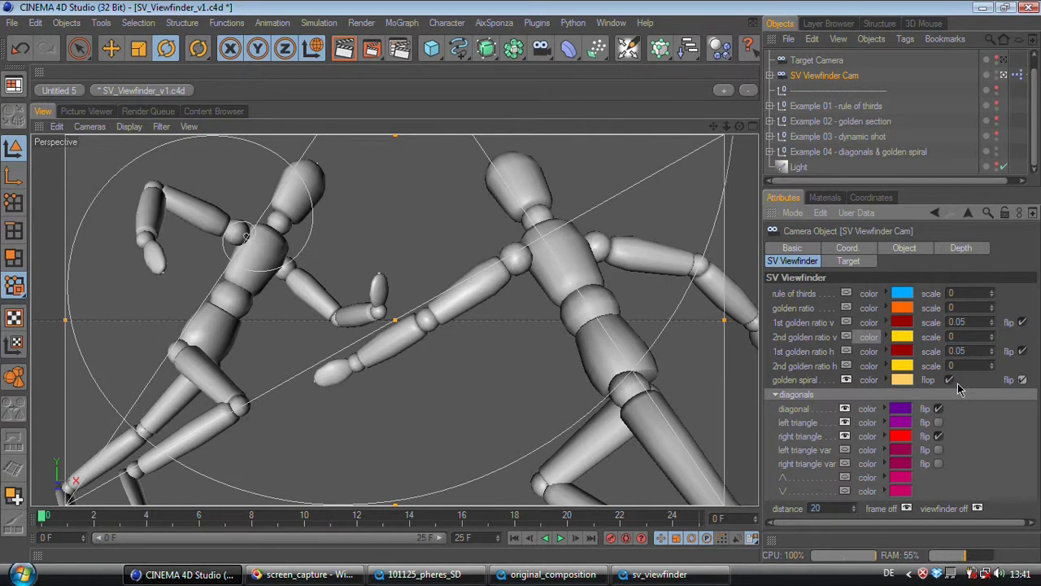
click(948, 380)
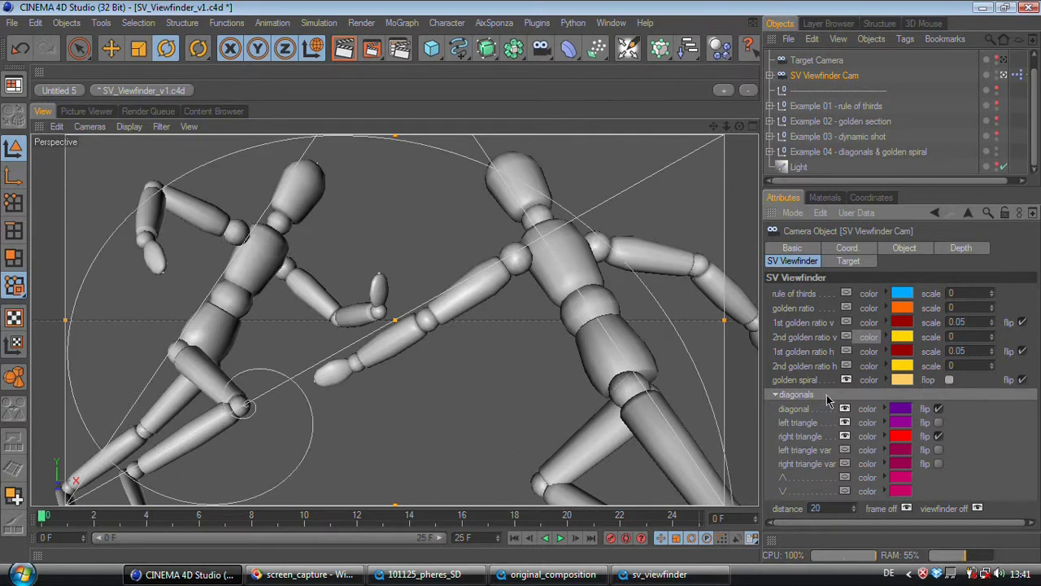
click(938, 423)
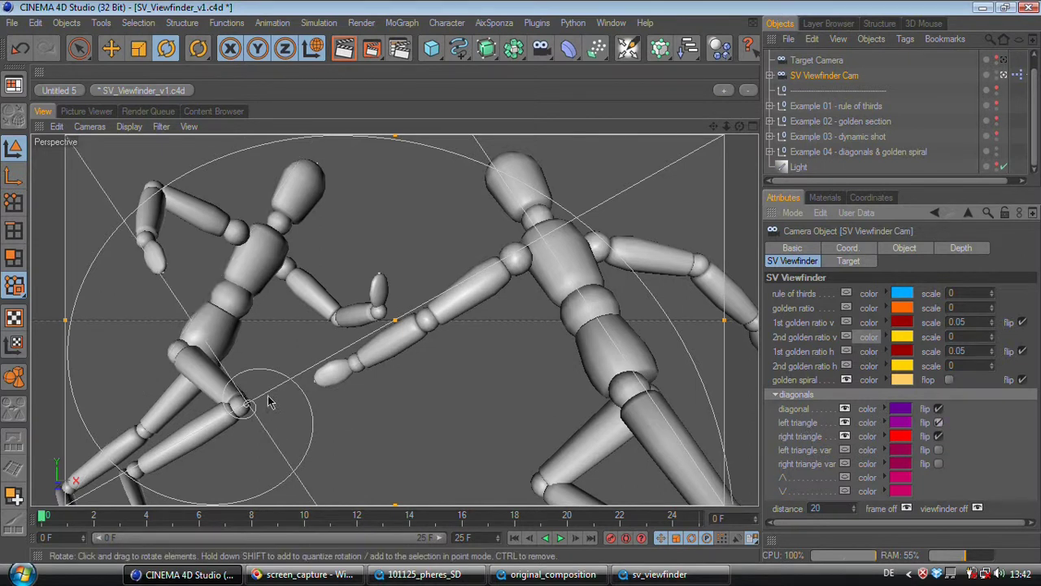